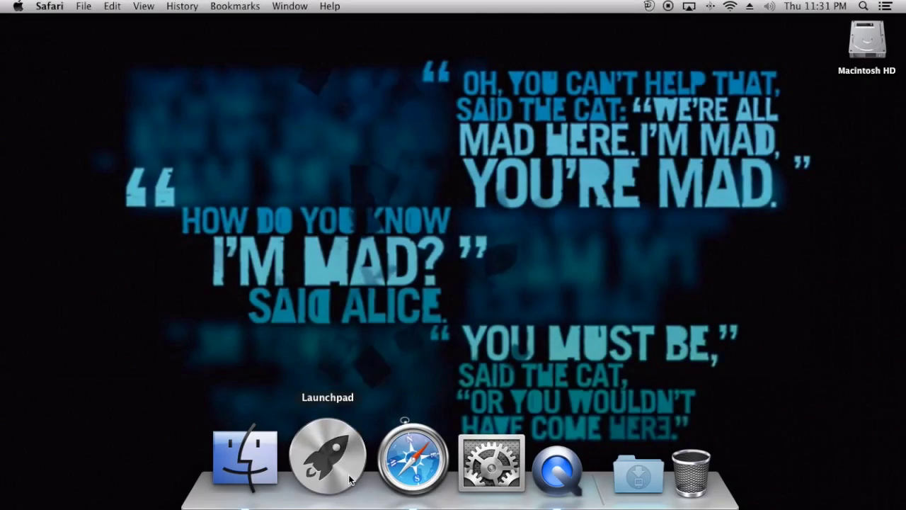
Launch XBMC and open the File manager from the System area.
click(350, 481)
click(829, 312)
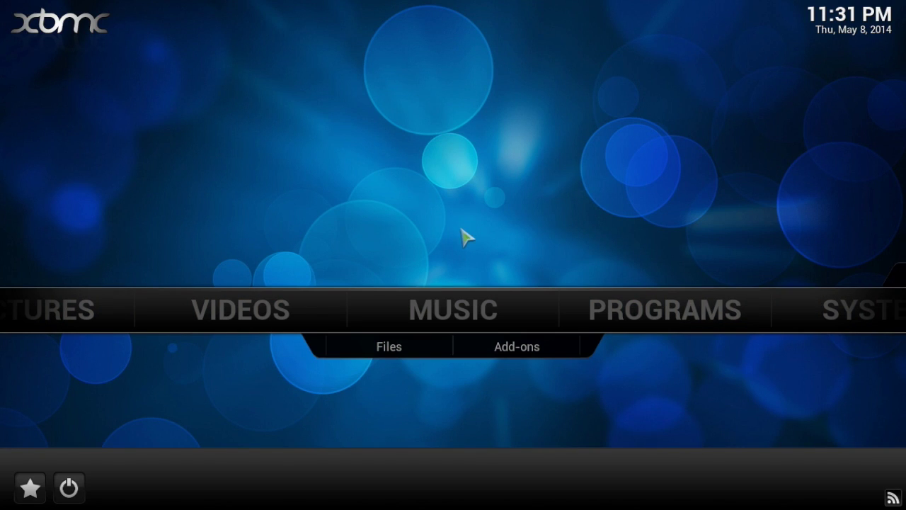
key(Right)
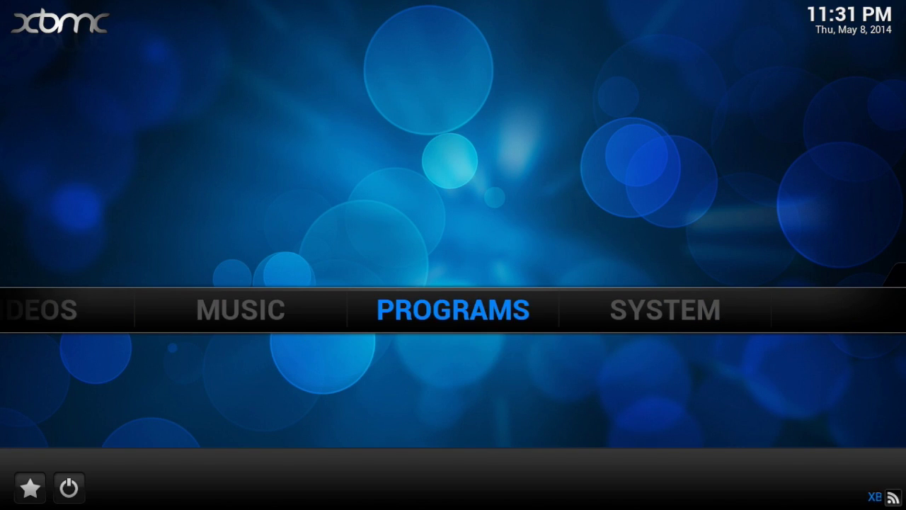
key(Right)
key(Return)
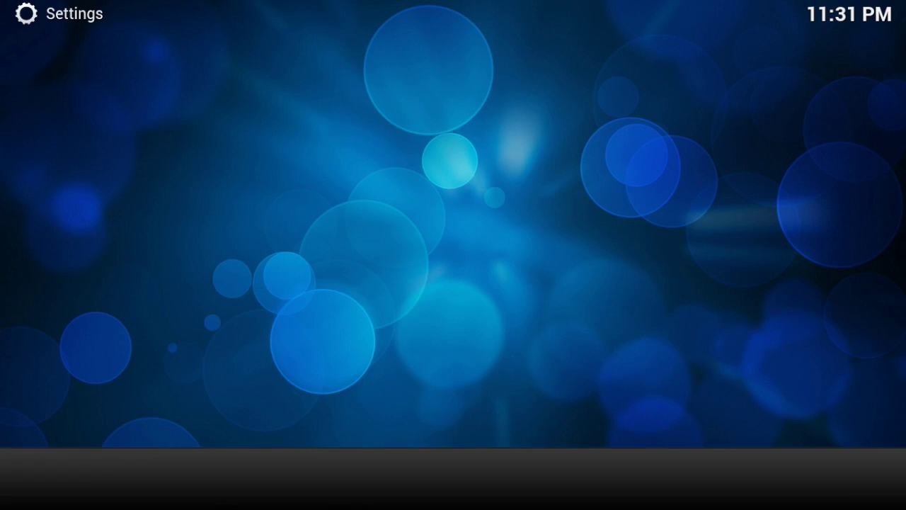
key(Escape)
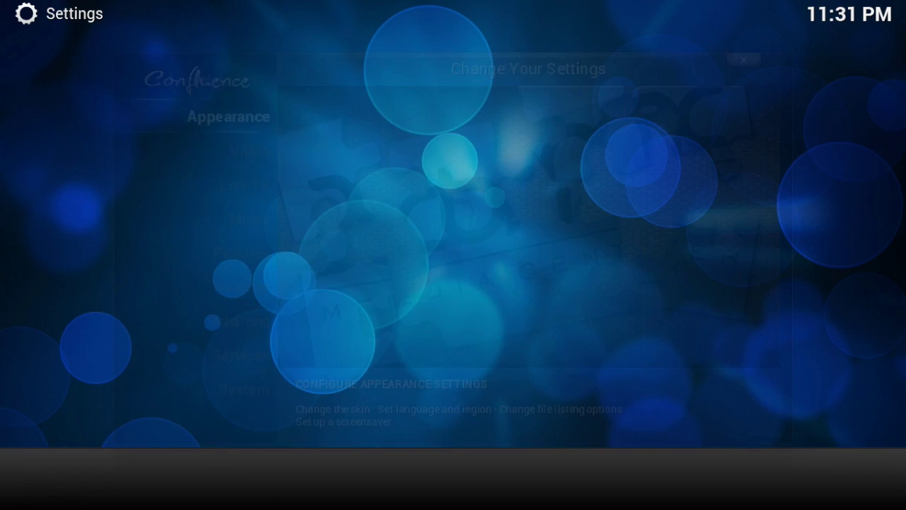
key(Down)
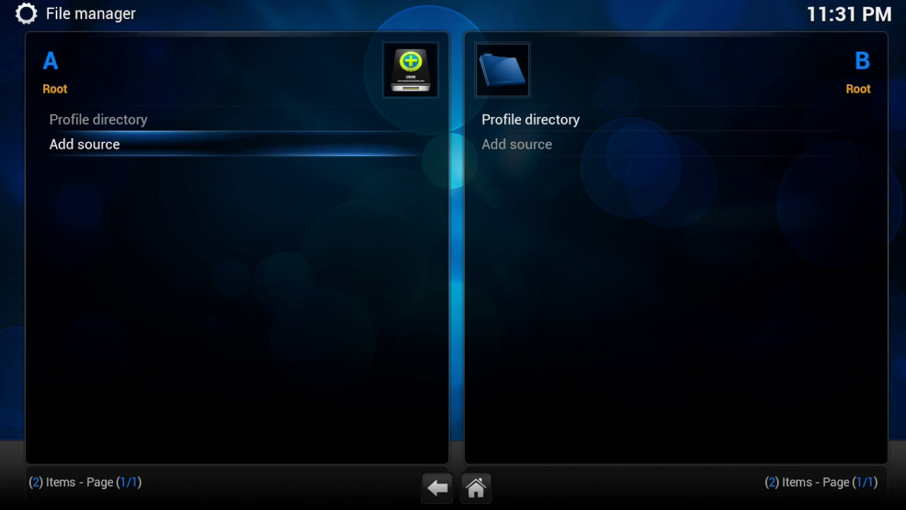
key(Return)
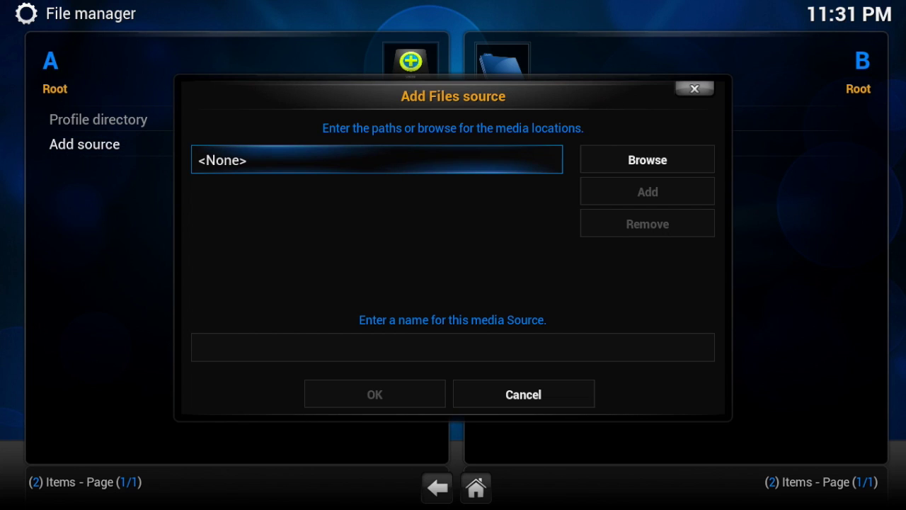
key(Return)
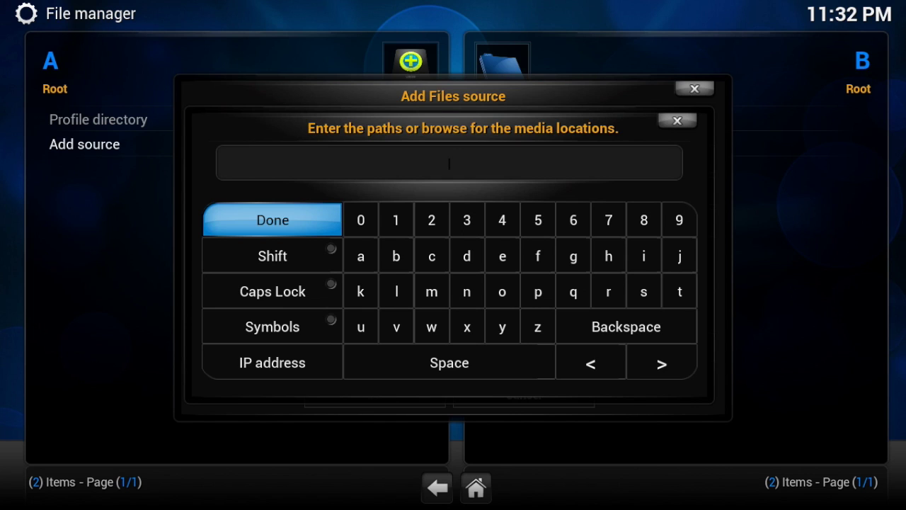
text(http://fusion.xbmchub)
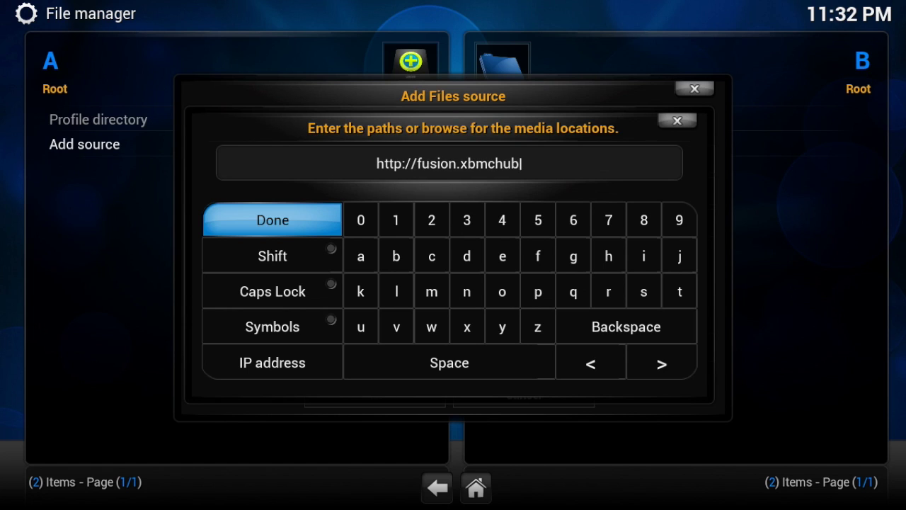
text(.com)
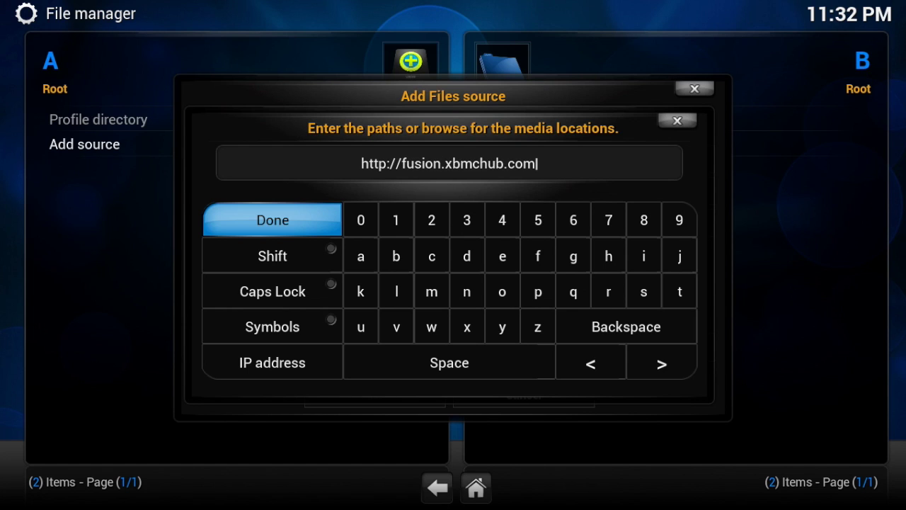
key(Return)
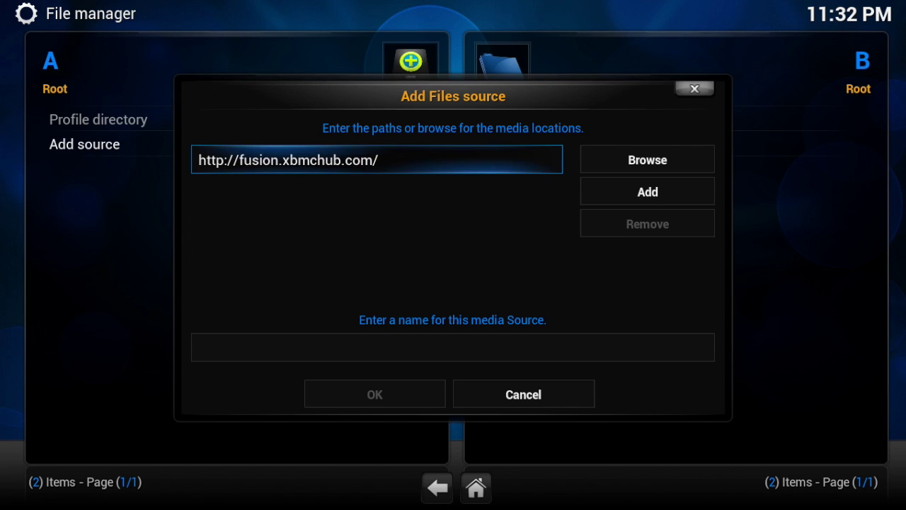
Name the media source Fusion and save it.
click(453, 347)
key(Return)
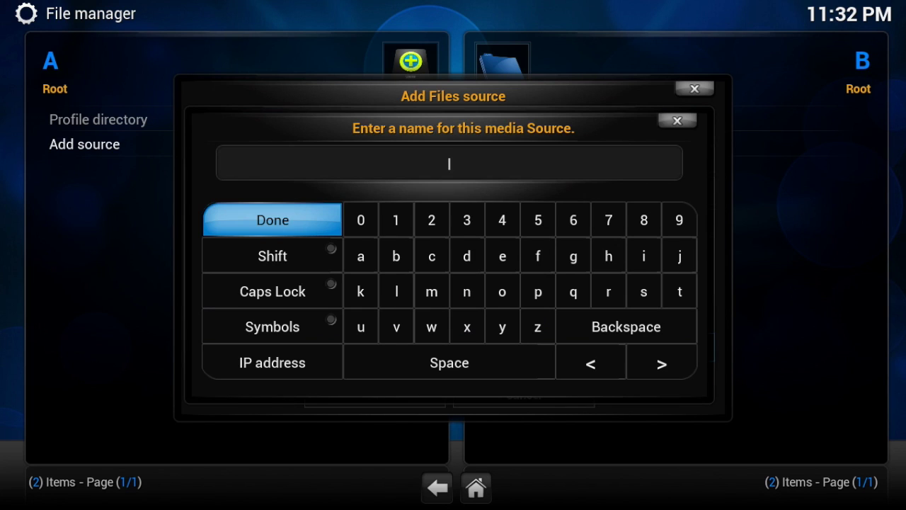
text(Fusion)
key(Return)
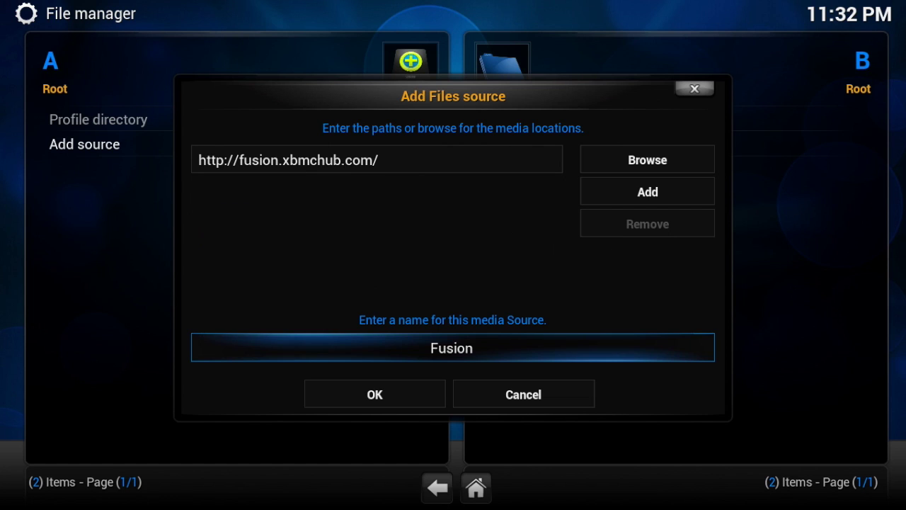
key(Down)
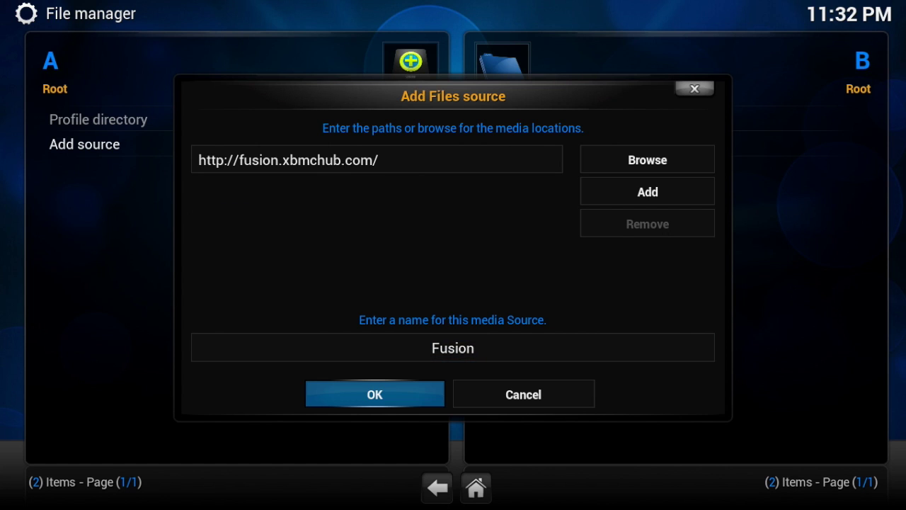
key(Return)
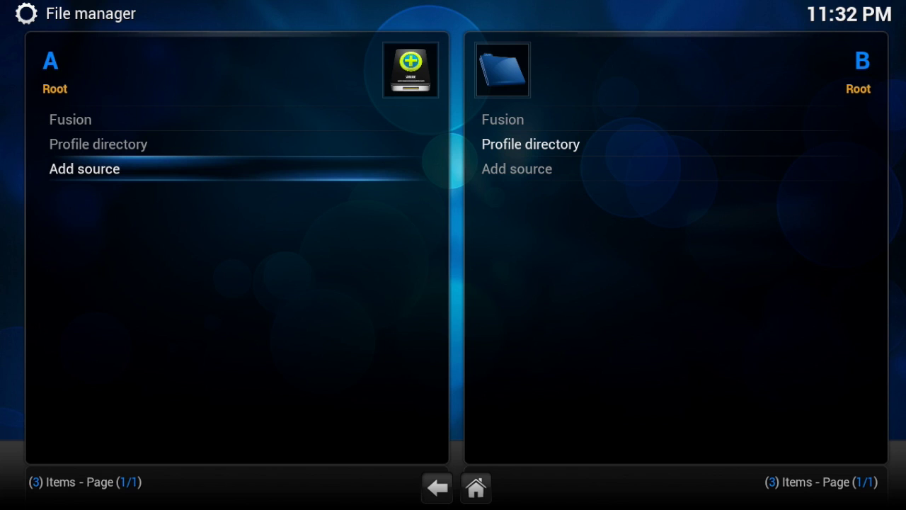
key(Return)
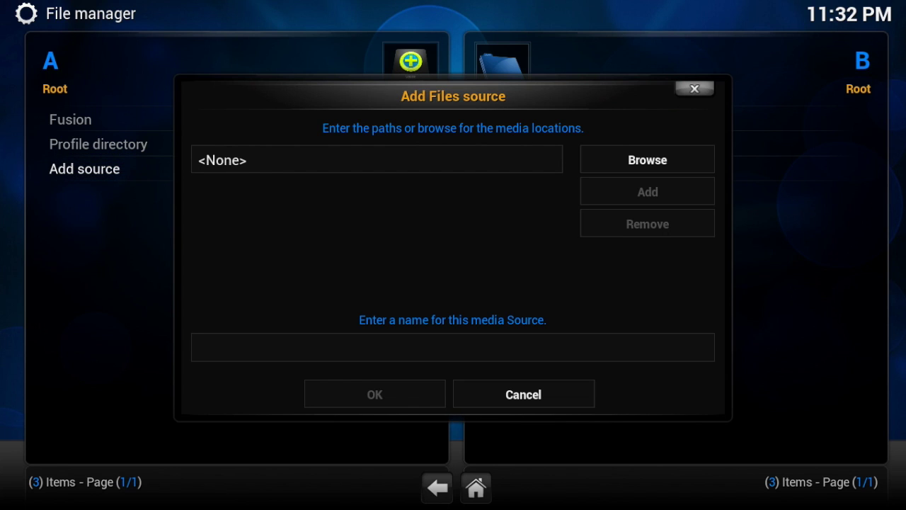
key(Up)
key(Up)
key(Up)
key(Up)
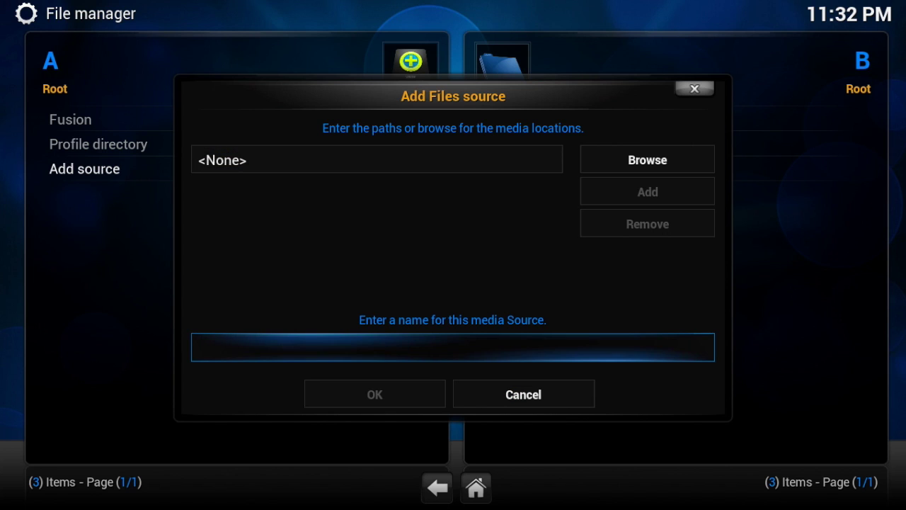
key(Return)
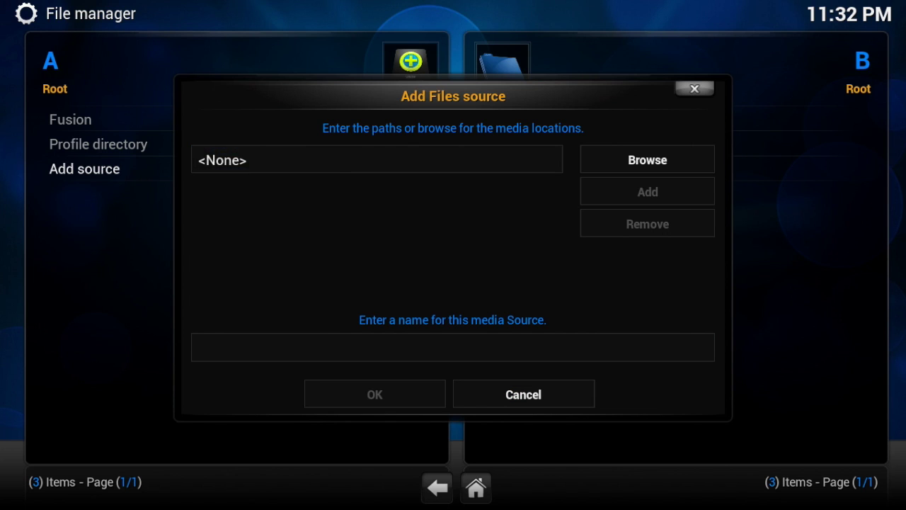
text(ht)
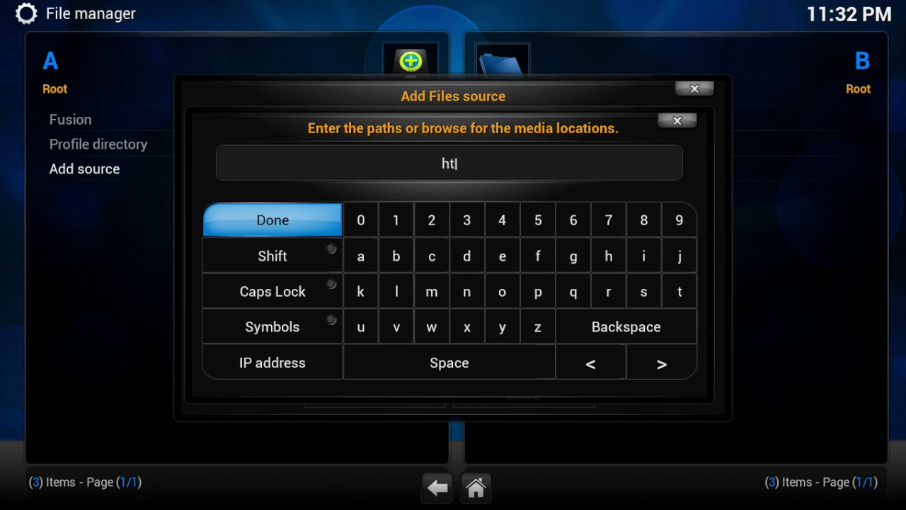
text(tp://xfi)
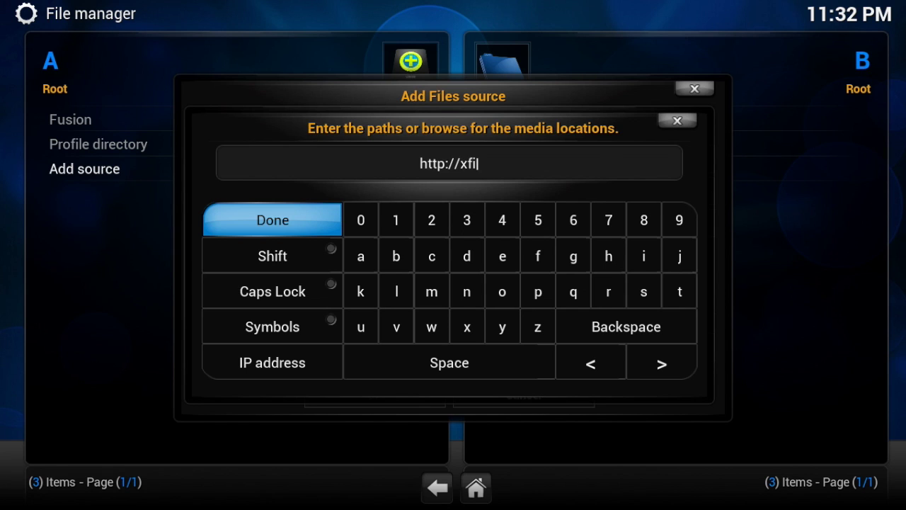
text(nity.xun)
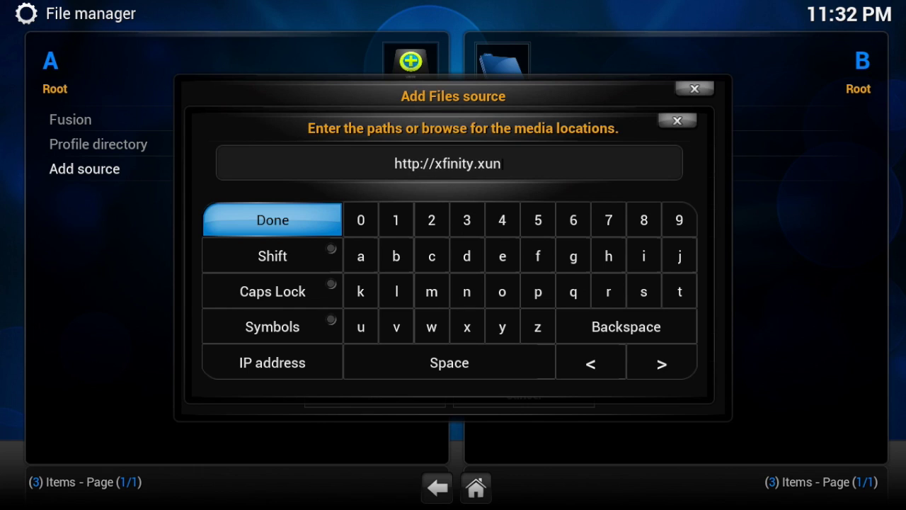
text(itytalk)
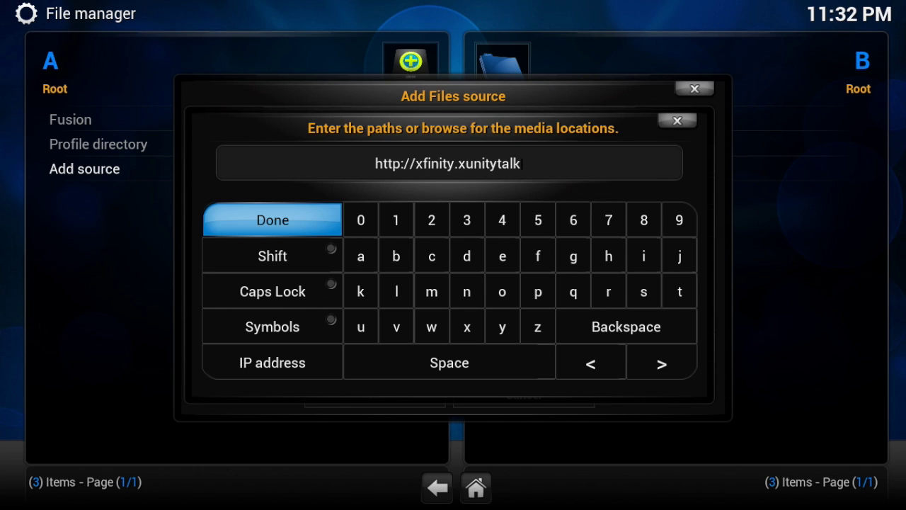
text(.com)
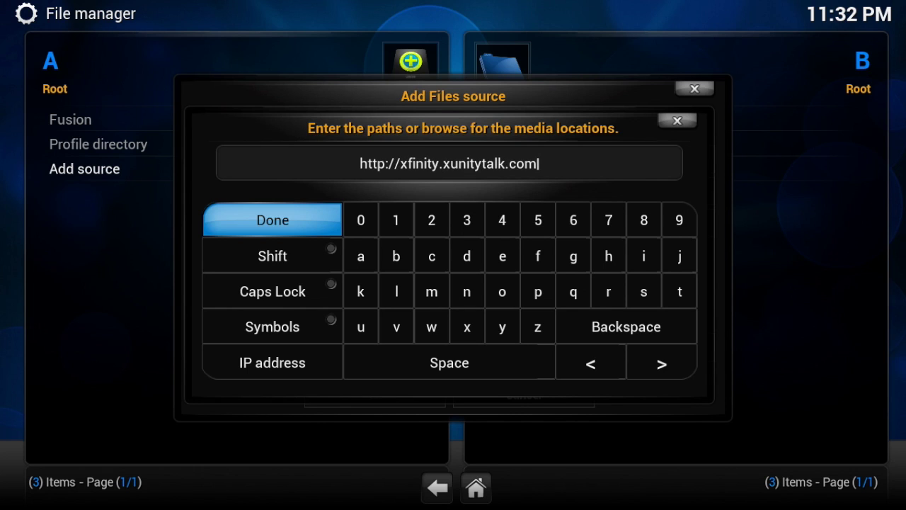
key(Return)
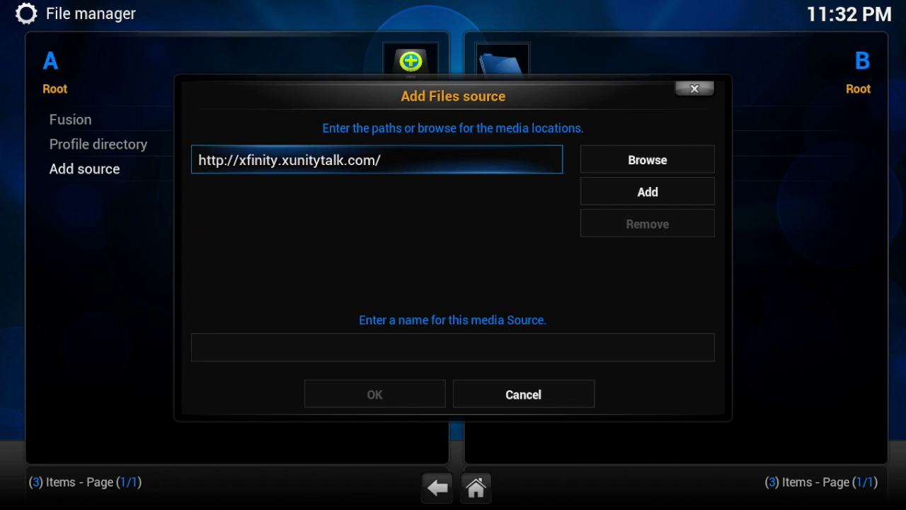
Name the media source Xunity and save it.
click(453, 347)
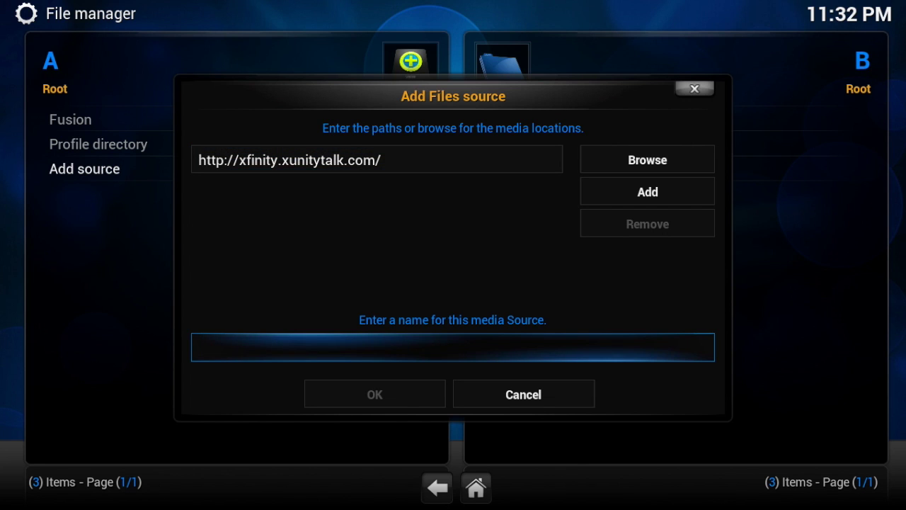
key(Return)
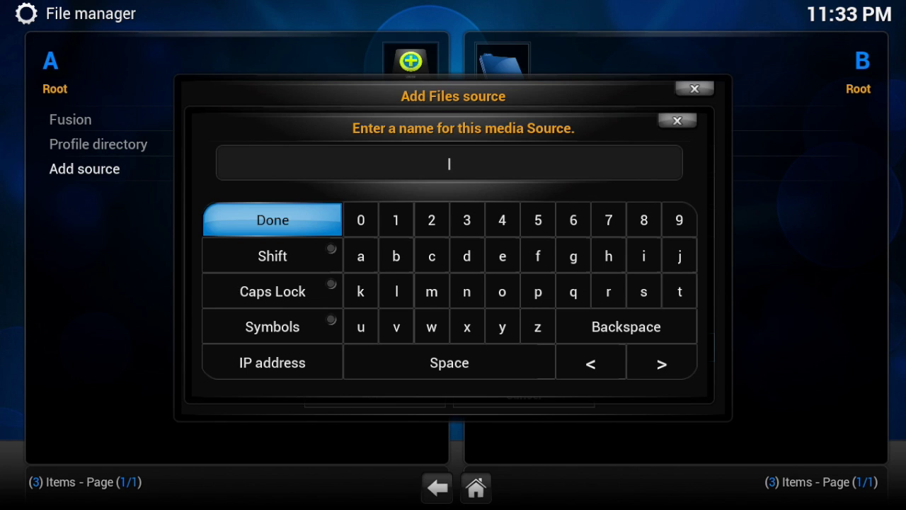
text(Xunity)
key(Return)
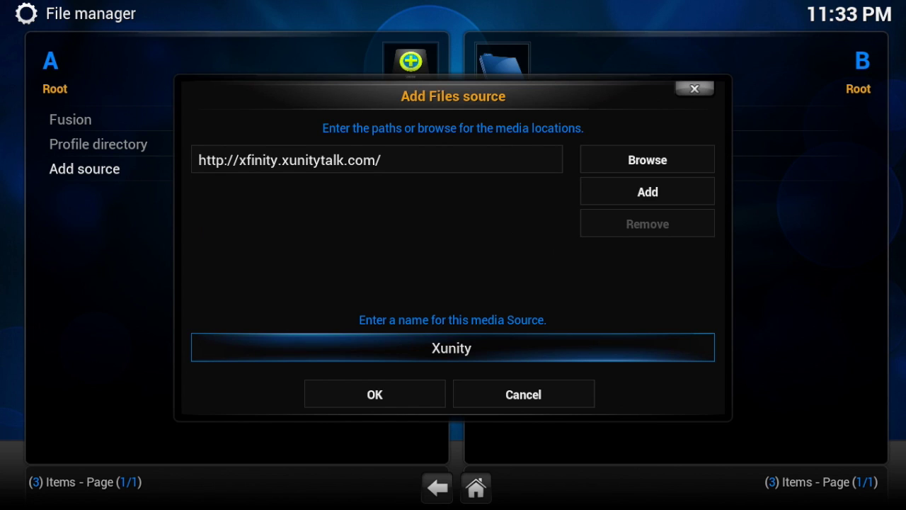
click(524, 395)
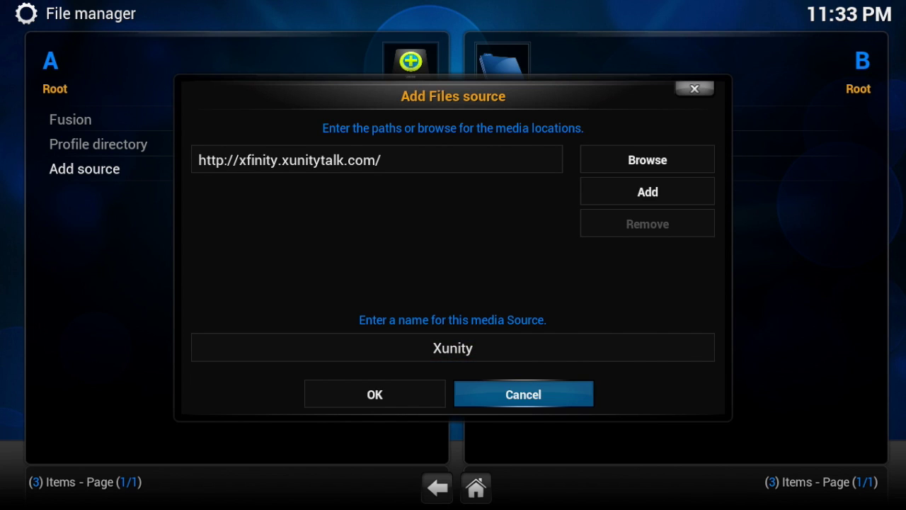
click(375, 395)
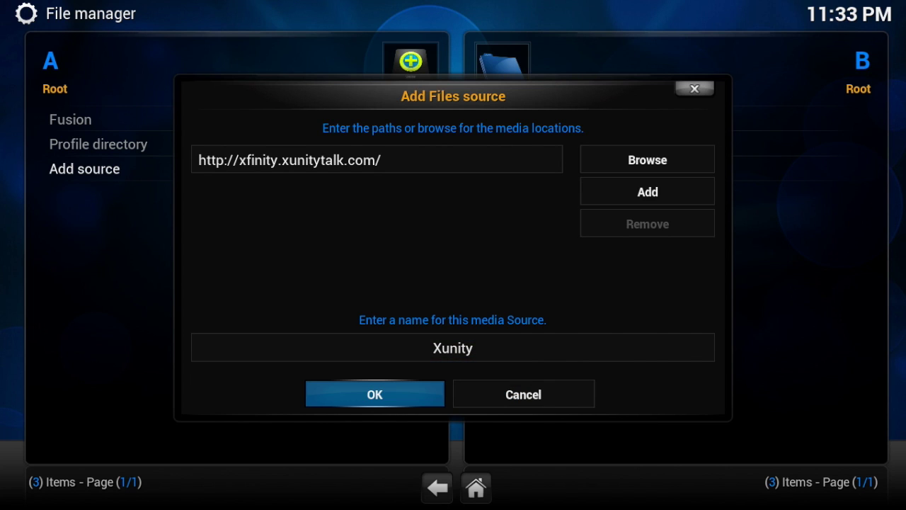
key(Return)
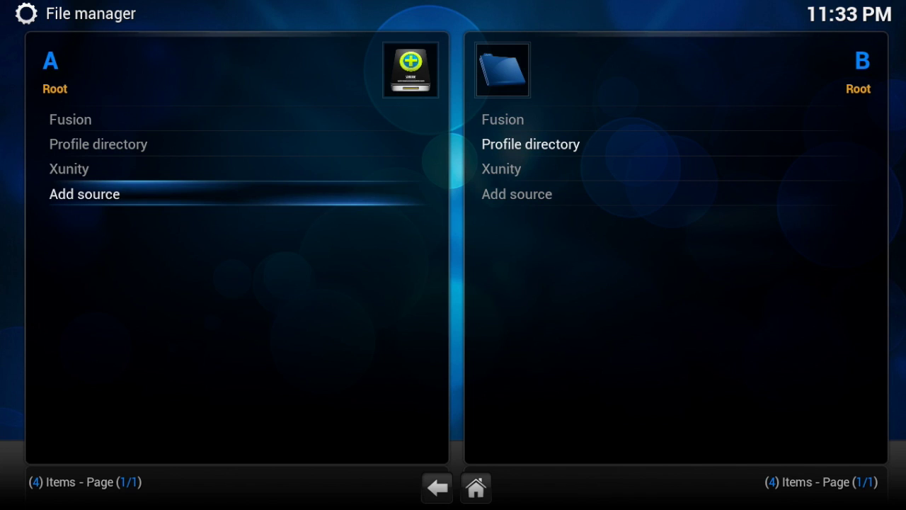
key(Return)
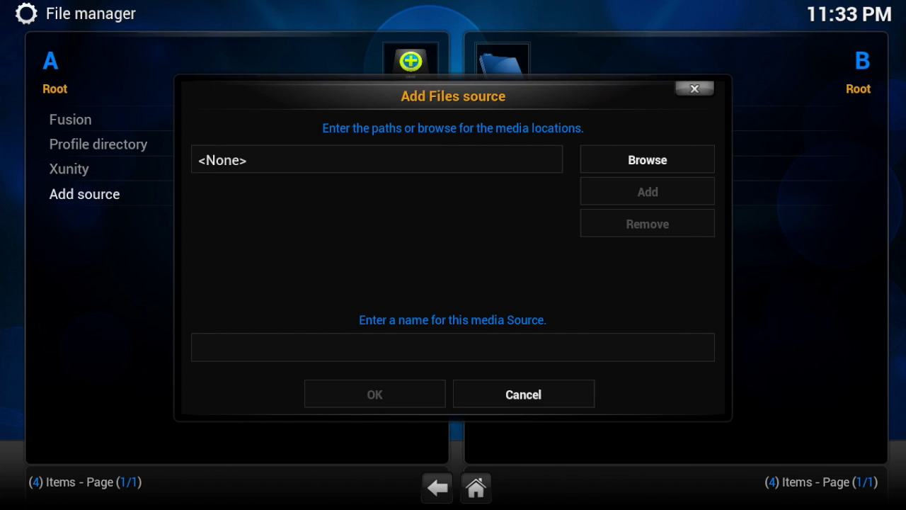
key(Right)
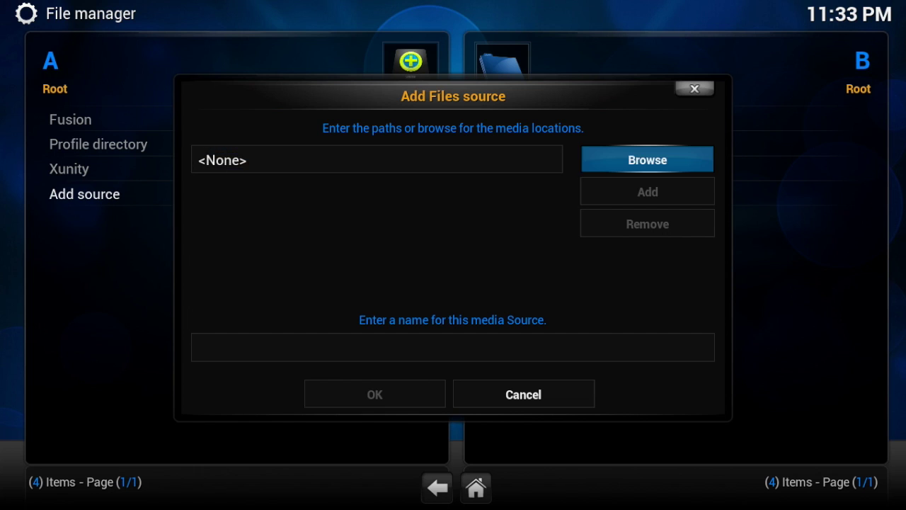
key(Left)
key(Return)
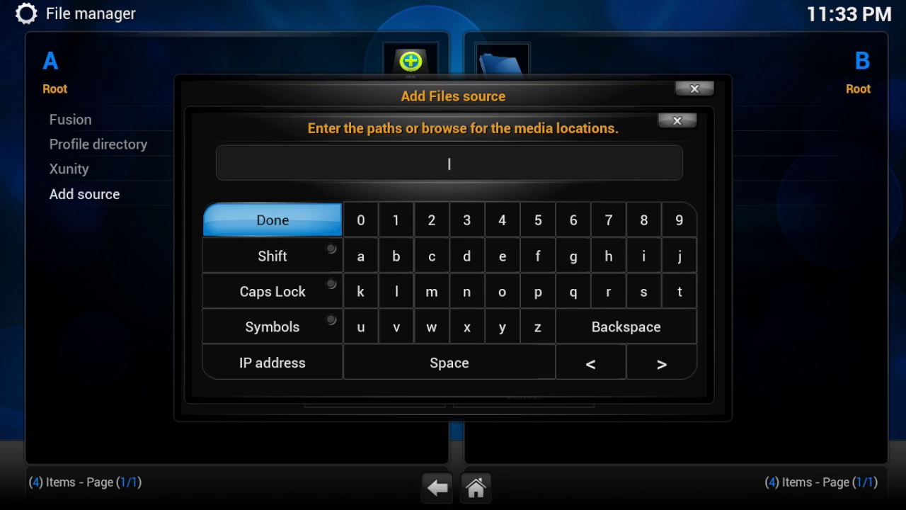
text(http://srp)
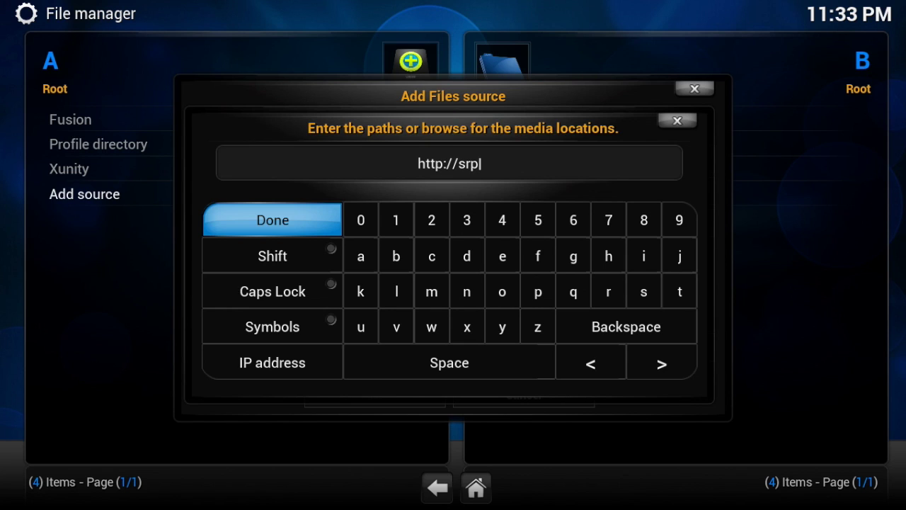
text(.nu/)
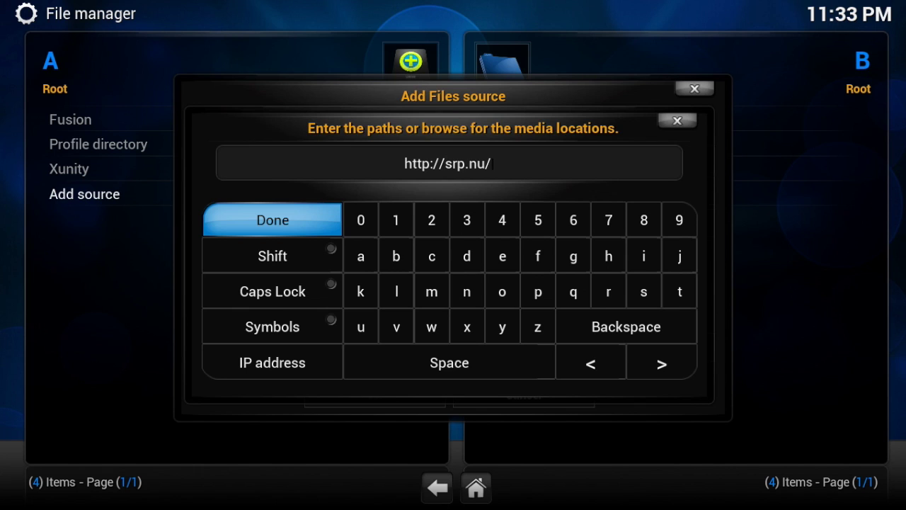
key(Return)
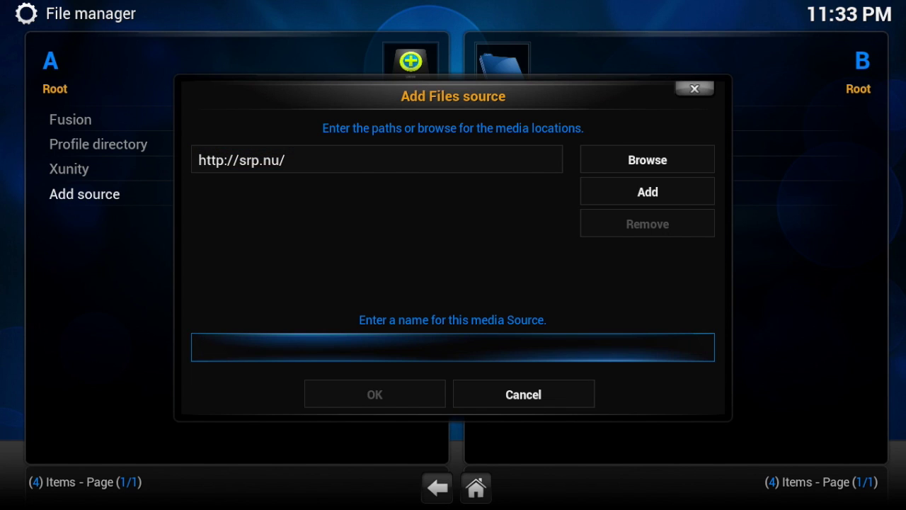
Name the media source Super Repo and save it.
key(Return)
text(S)
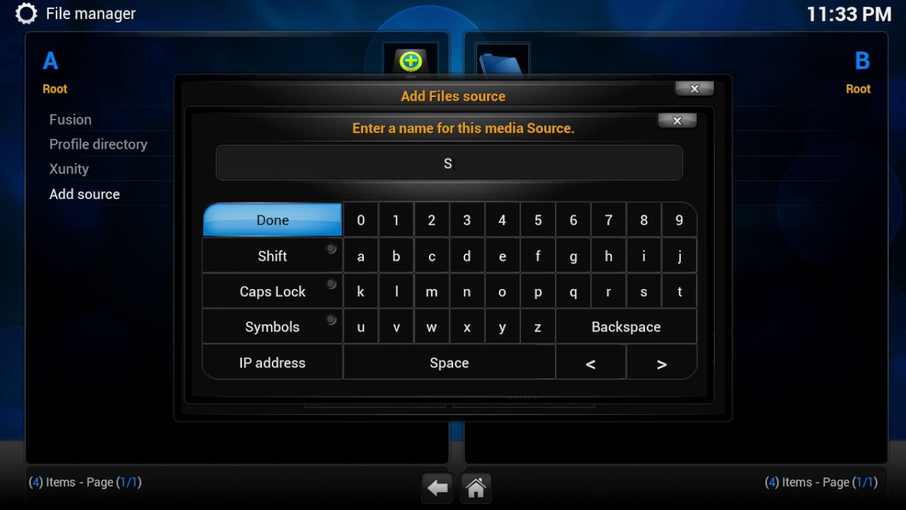
text(uper Rep)
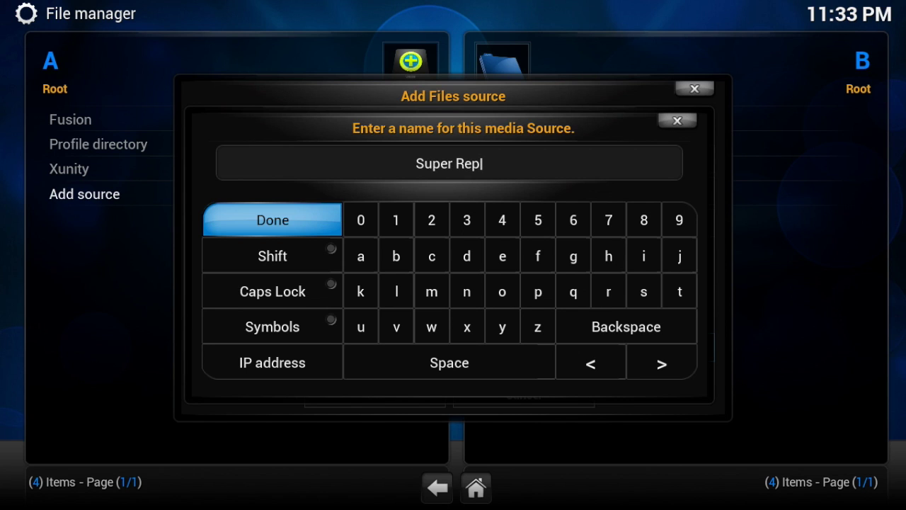
text(o)
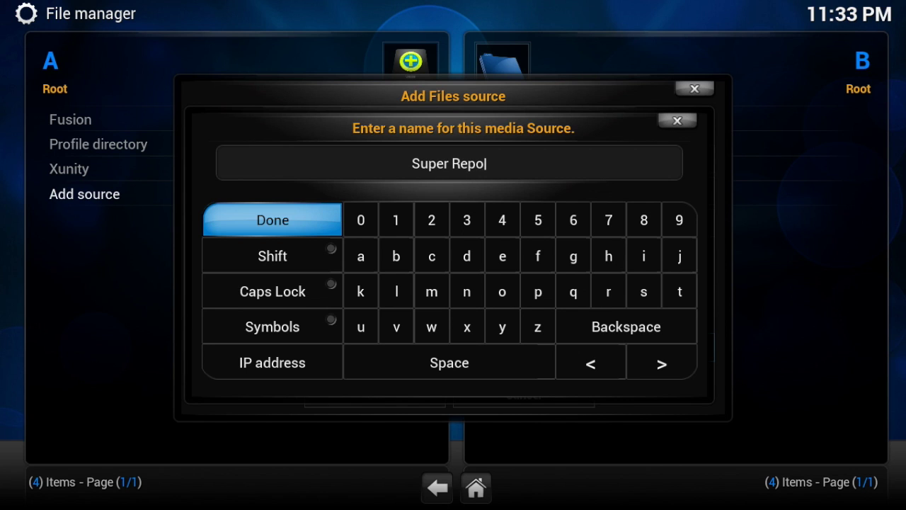
key(Return)
key(Down)
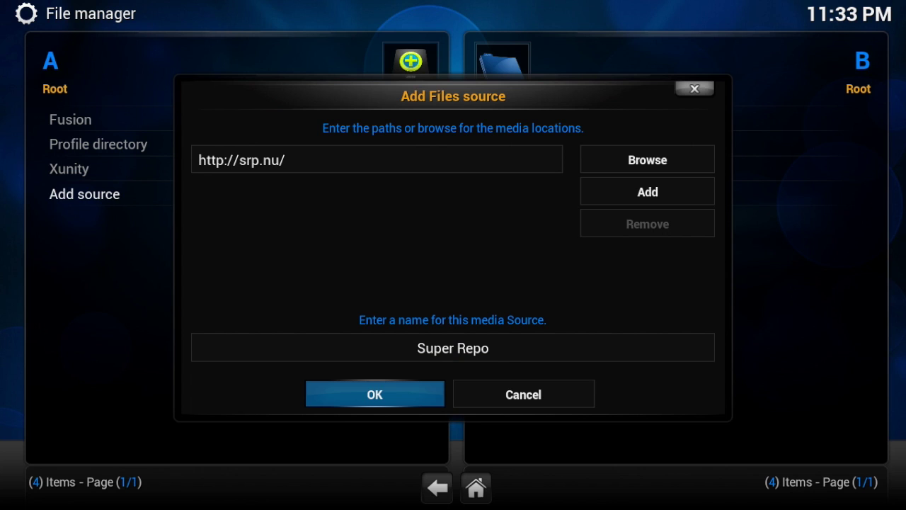
key(Return)
Look over the saved sources in the file manager's root list, including Fusion, Super Repo and Xunity.
key(Up)
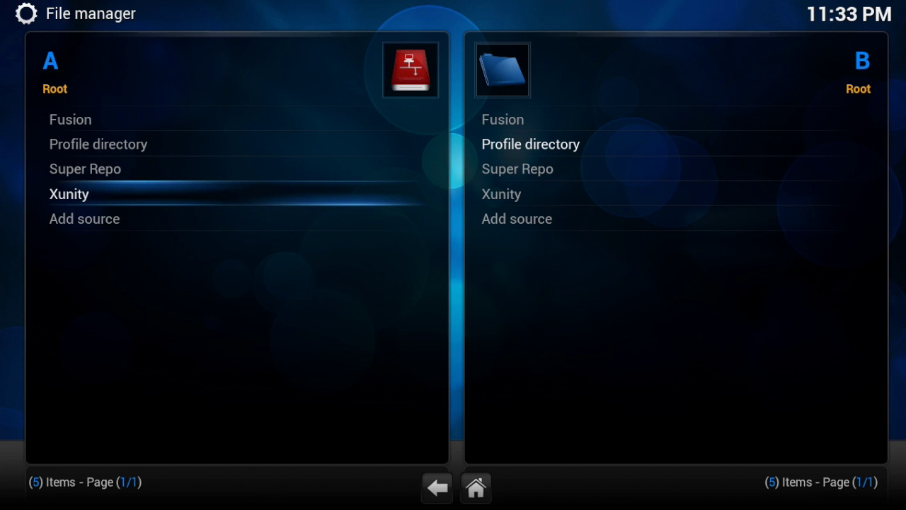
key(Up)
key(Up)
key(Up)
key(Down)
key(Down)
key(Down)
key(Up)
key(Up)
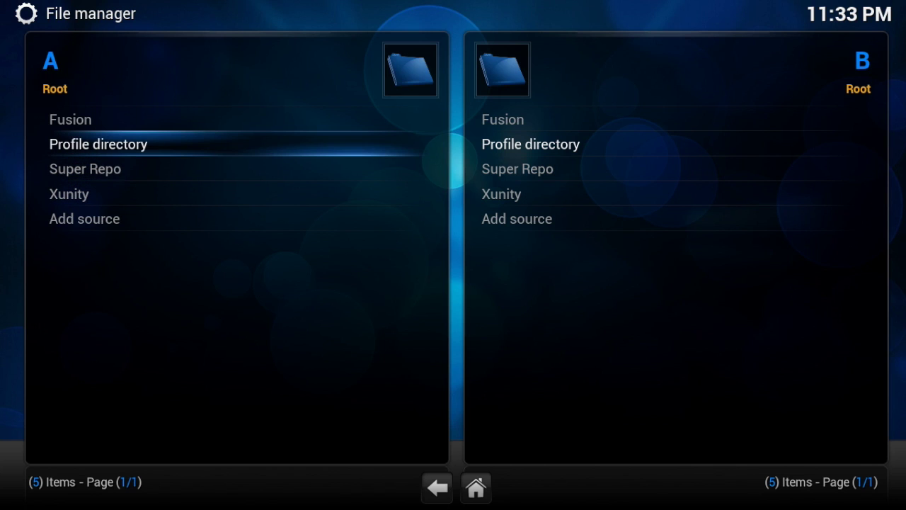
key(Down)
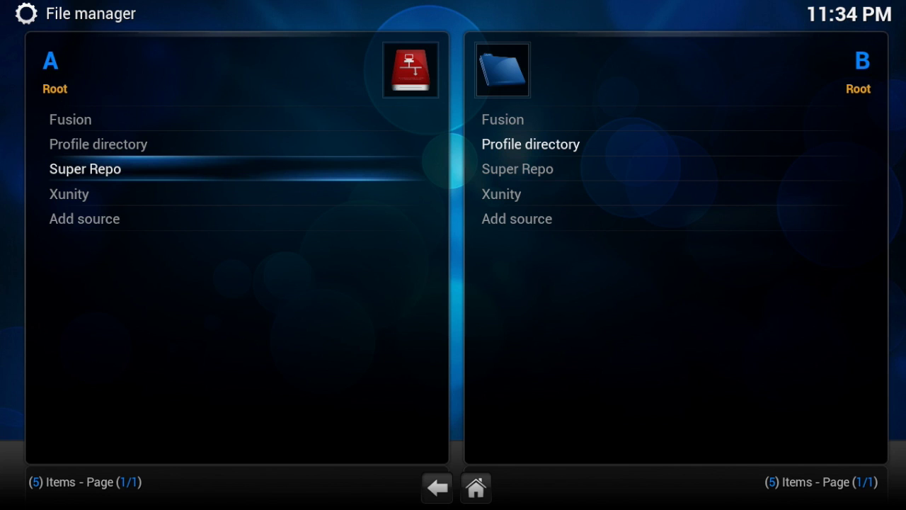
Leave the file manager and open the Add-ons section of the system settings.
key(Escape)
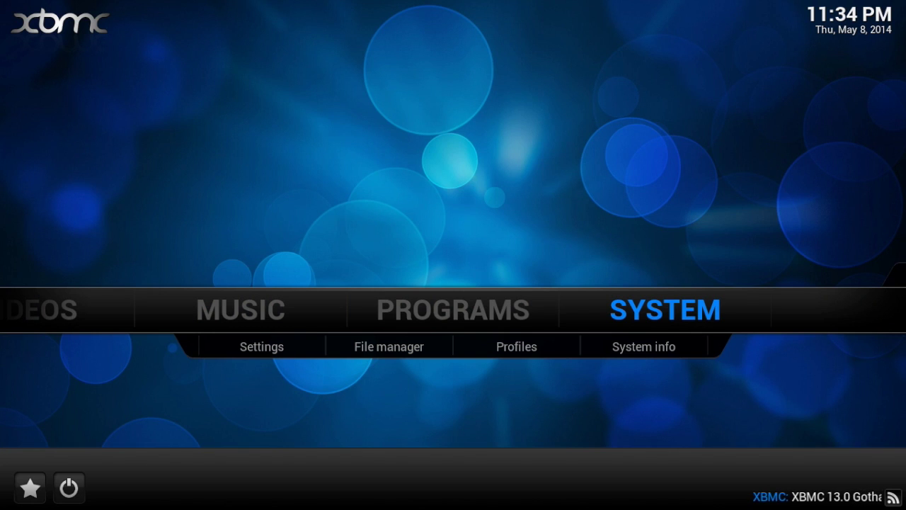
key(Down)
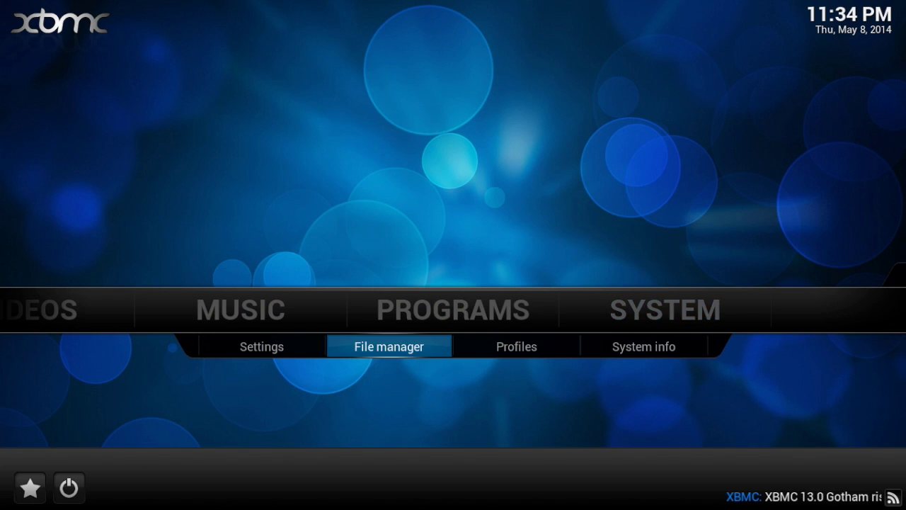
key(Left)
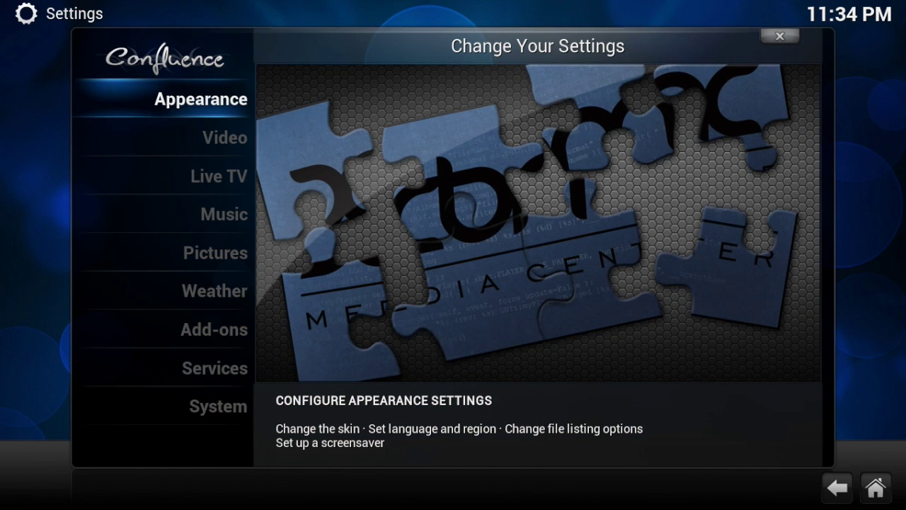
key(Down)
key(Down)
key(Down)
key(Down)
key(Down)
key(Down)
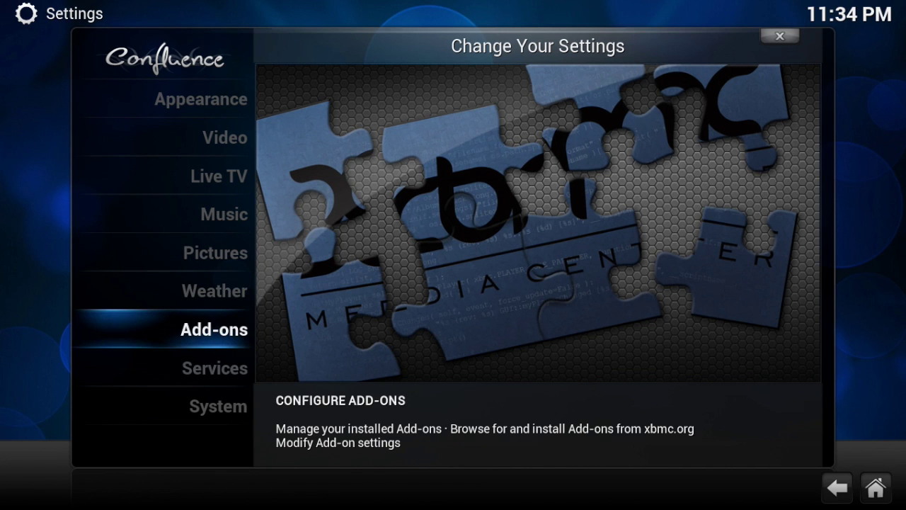
key(Return)
Start installing an add-on from a zip file.
key(Down)
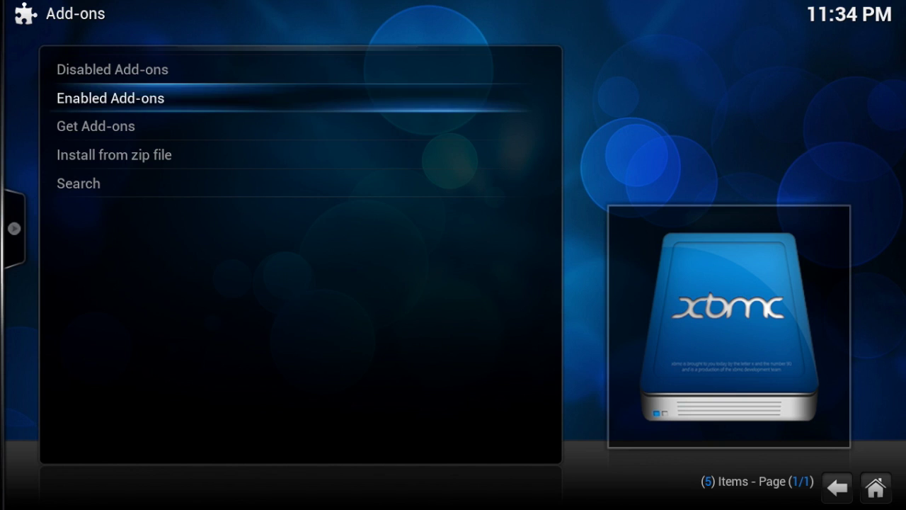
key(Down)
key(Down)
key(Down)
key(Up)
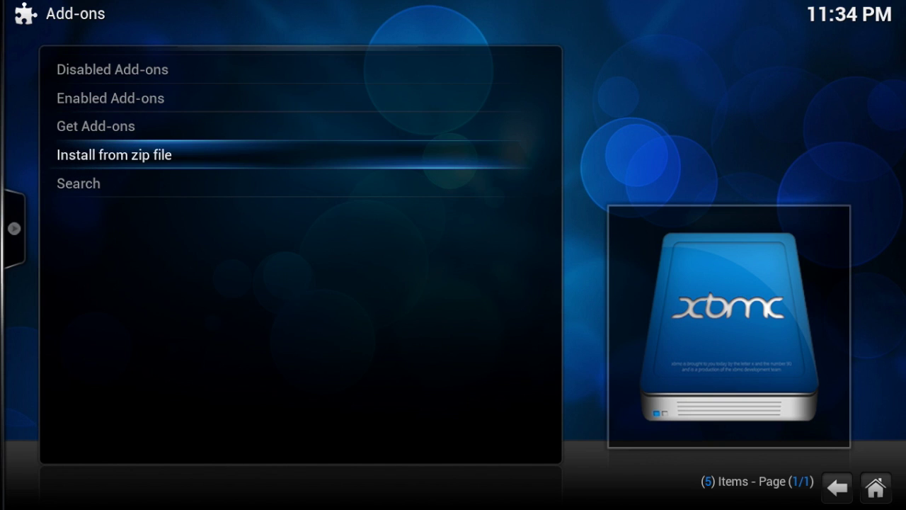
key(Return)
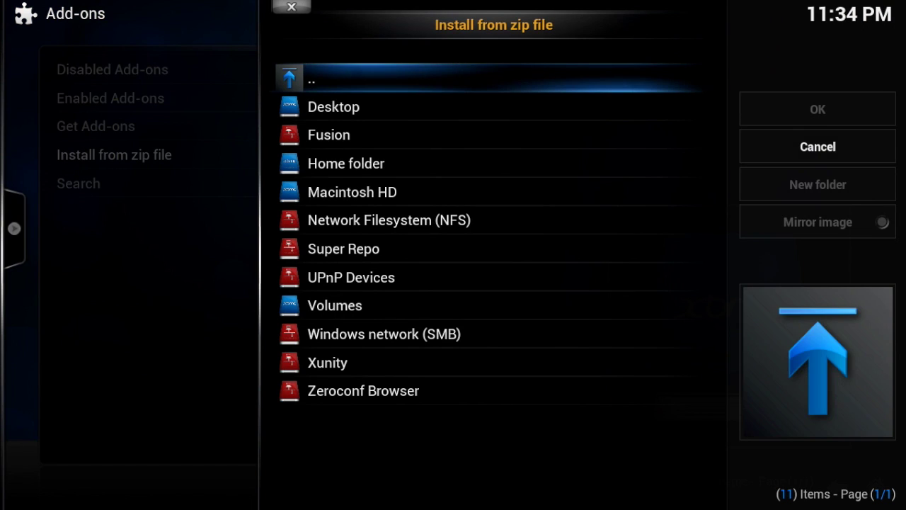
Open the xbmc-repos folder inside the Fusion source.
key(Down)
key(Down)
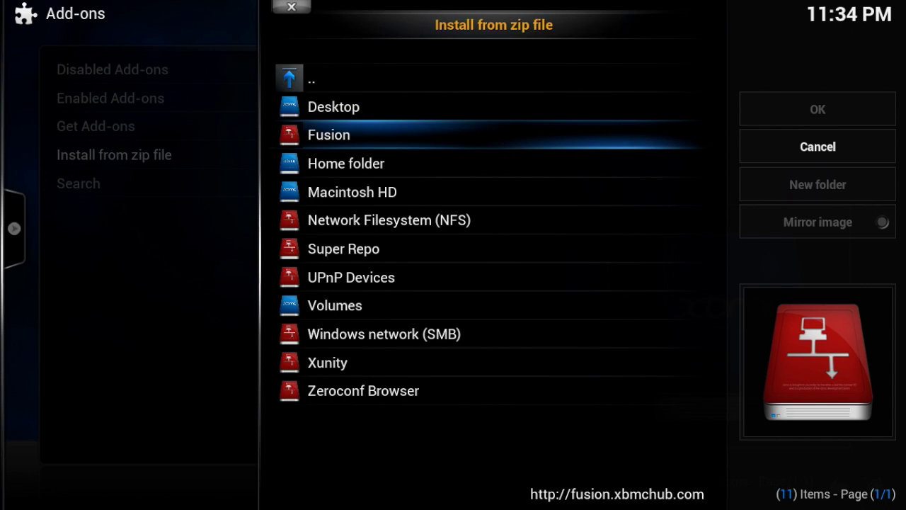
key(Return)
key(Down)
key(Down)
key(Down)
key(Down)
key(Down)
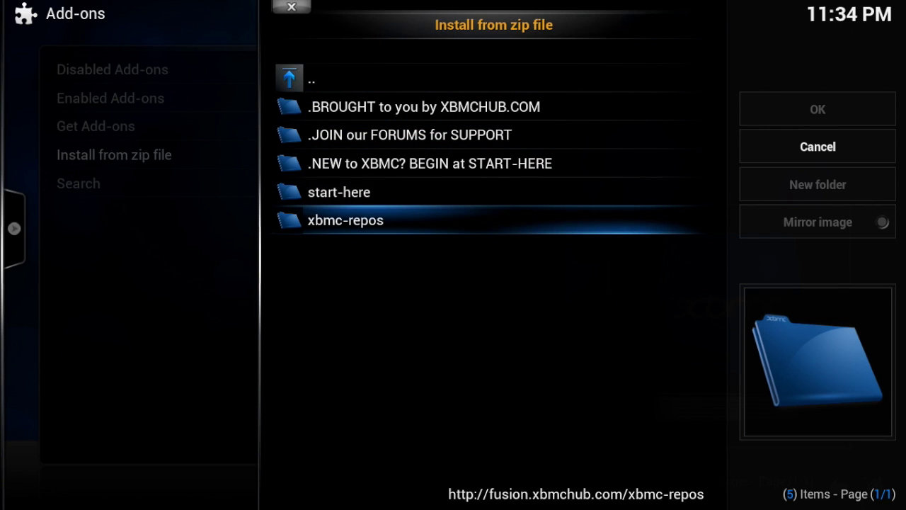
key(Return)
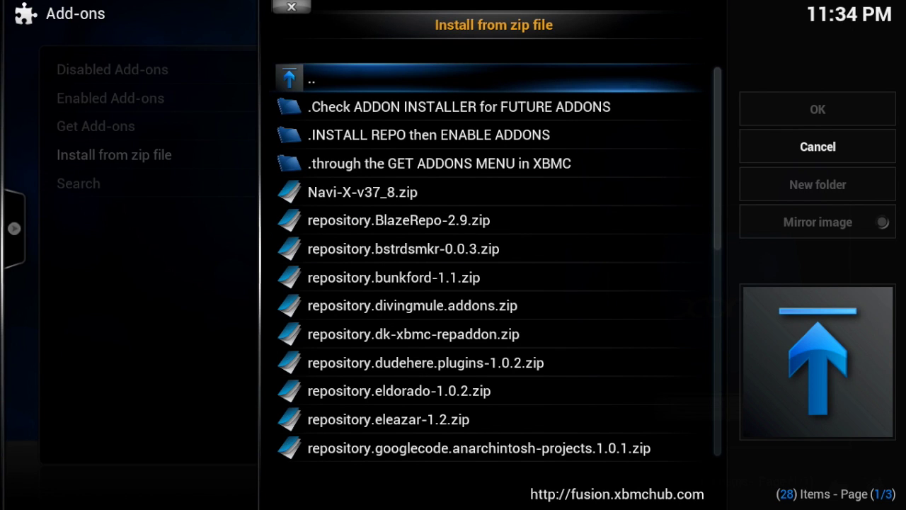
Examine the repository zip files offered in Fusion's xbmc-repos folder.
key(Down)
key(Down)
key(Down)
key(Down)
key(Down)
key(Down)
key(Down)
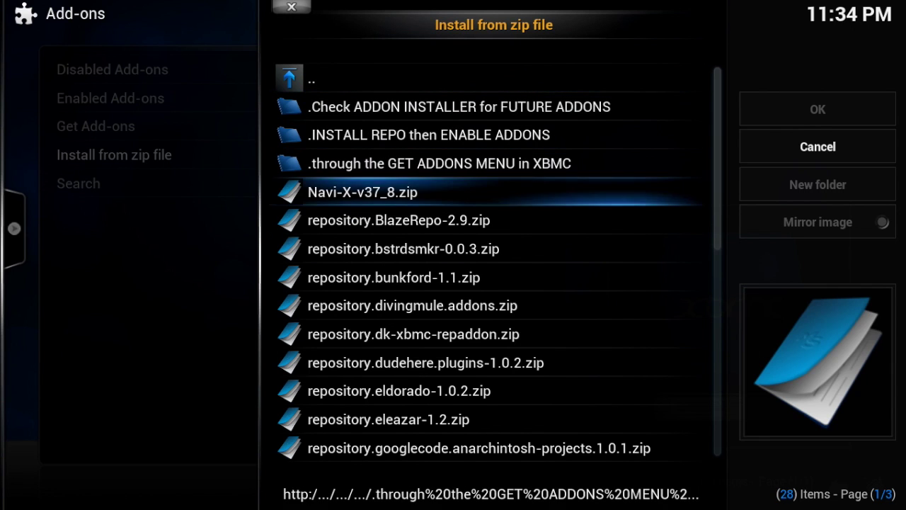
key(Up)
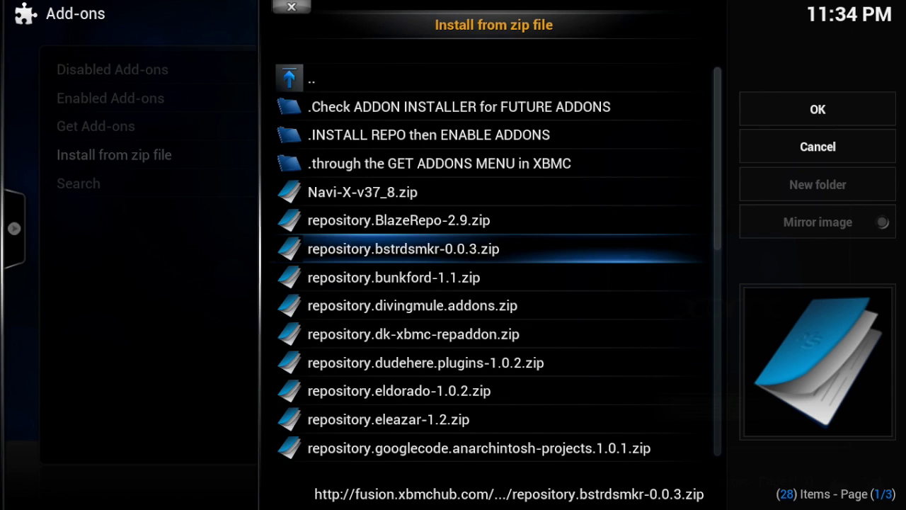
key(Down)
key(Down)
key(Down)
key(Down)
key(Down)
key(Down)
key(Down)
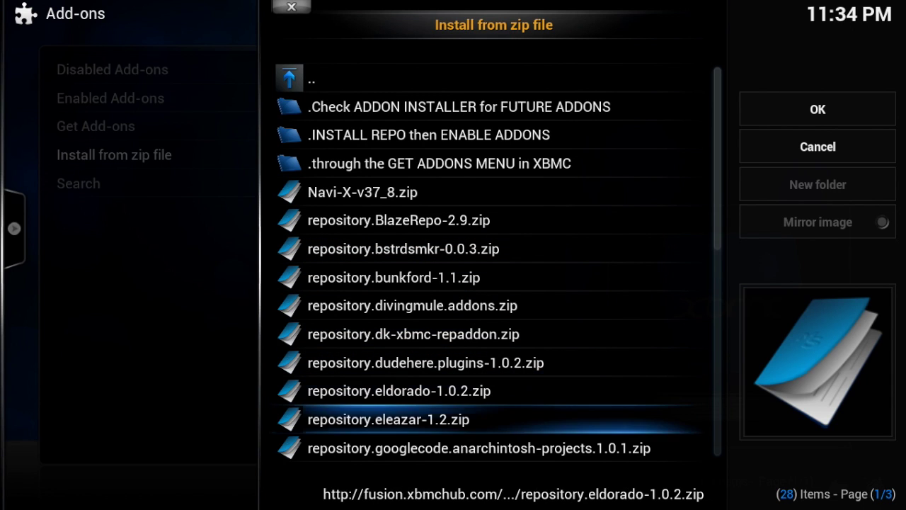
key(Down)
key(Down)
key(Down)
key(Down)
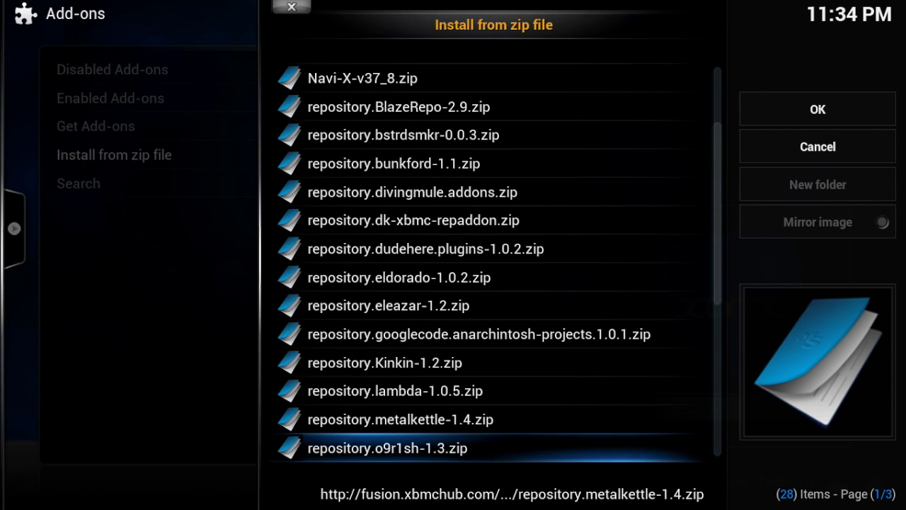
key(Down)
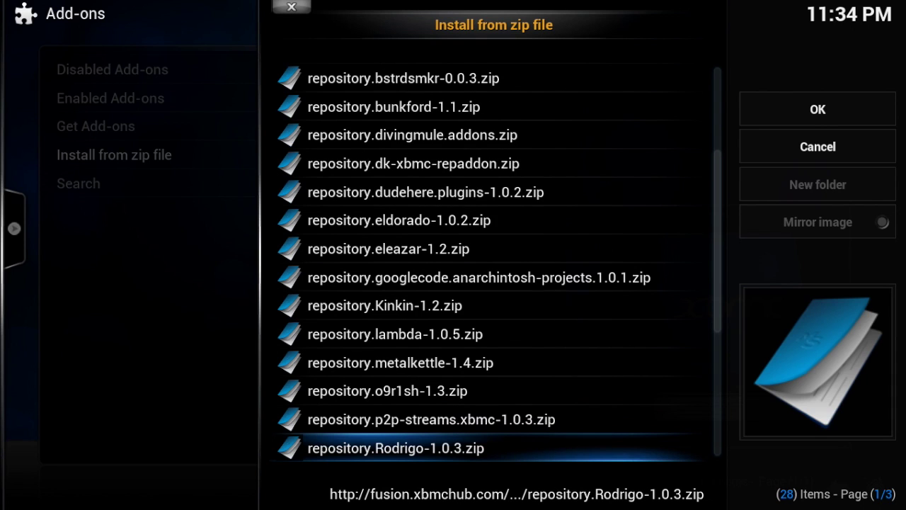
key(Up)
key(Up)
key(Up)
key(Up)
key(Up)
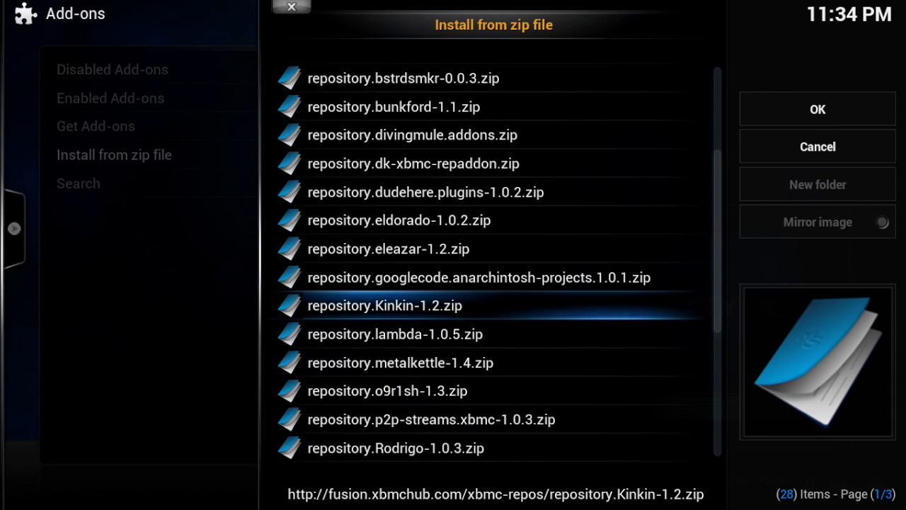
key(Up)
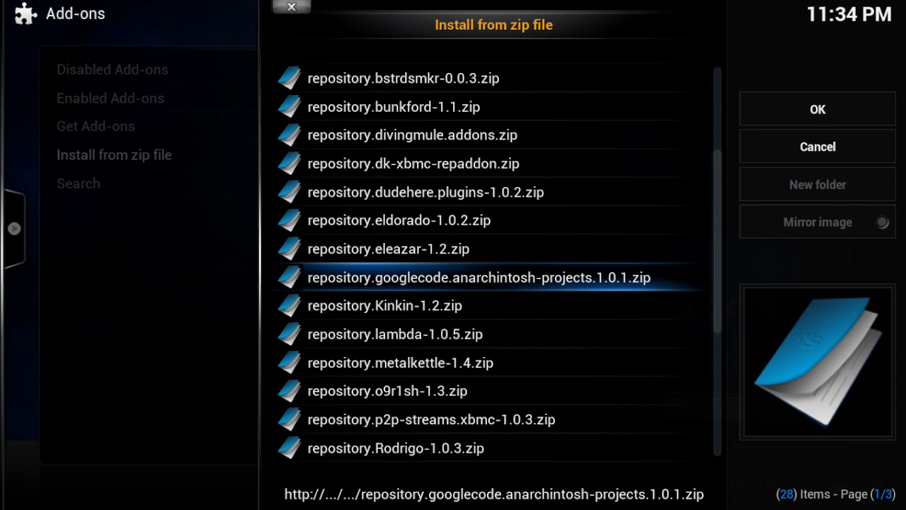
key(Down)
key(Down)
key(Down)
key(Down)
key(Down)
key(Down)
key(Down)
key(Down)
key(Down)
key(Down)
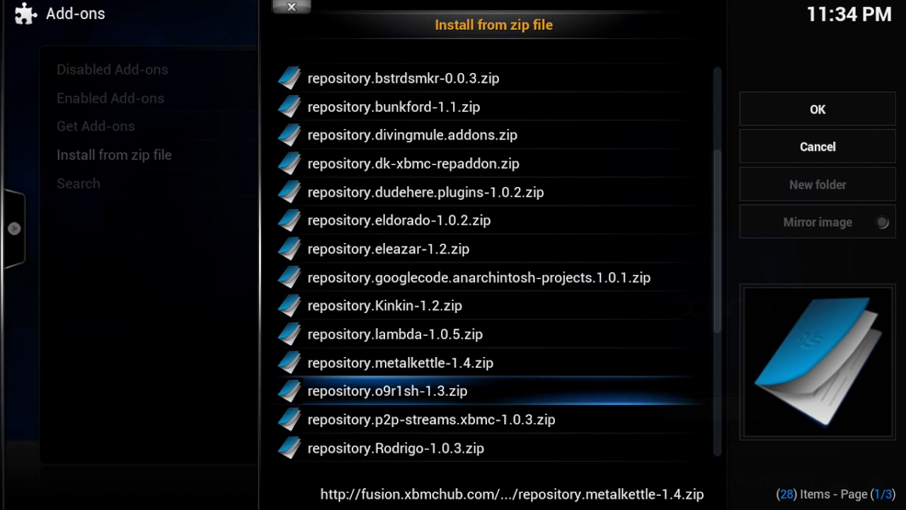
key(Down)
key(Down)
key(Down)
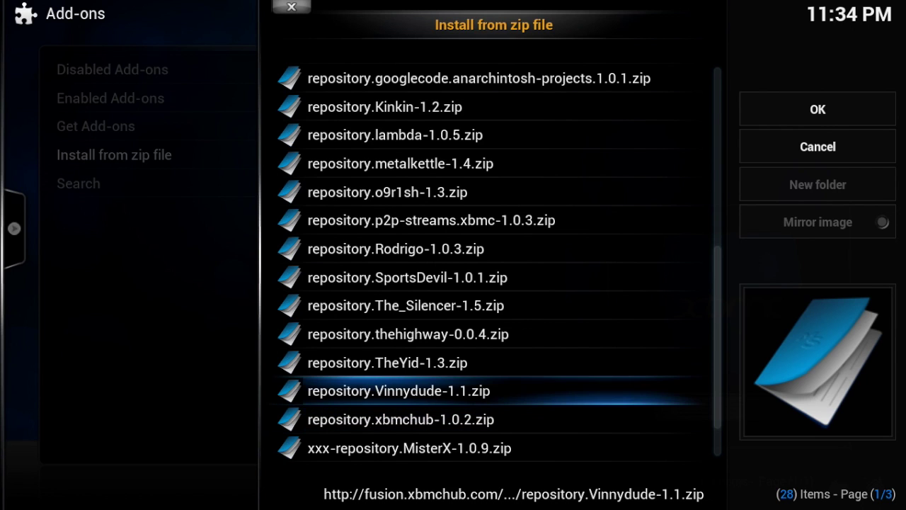
key(Up)
key(Up)
key(Up)
key(Up)
key(Up)
key(Up)
key(Up)
key(Up)
key(Up)
key(Up)
key(Up)
key(Up)
key(Up)
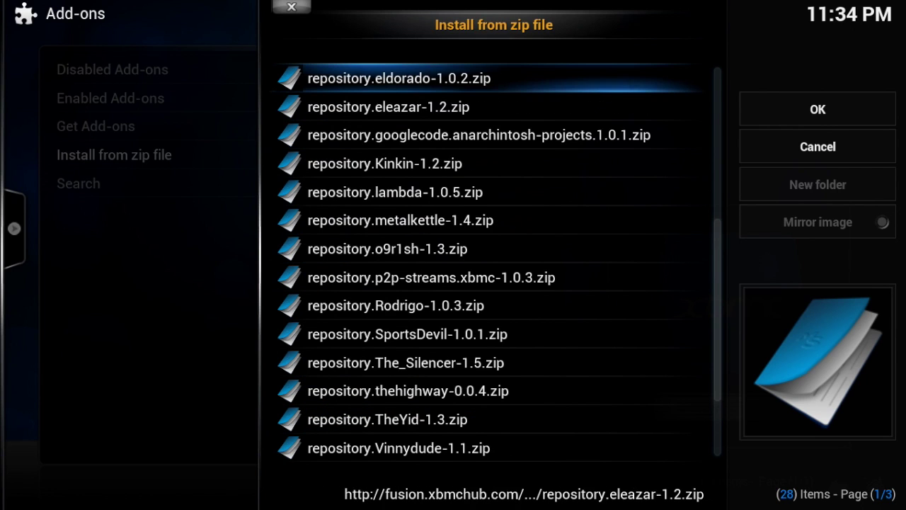
key(Up)
key(Up)
key(Up)
key(Up)
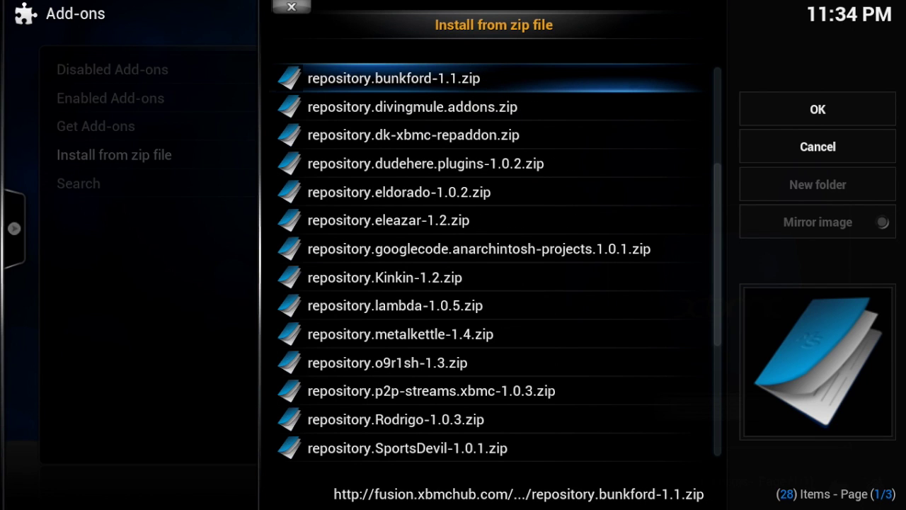
key(Up)
key(Up)
key(Up)
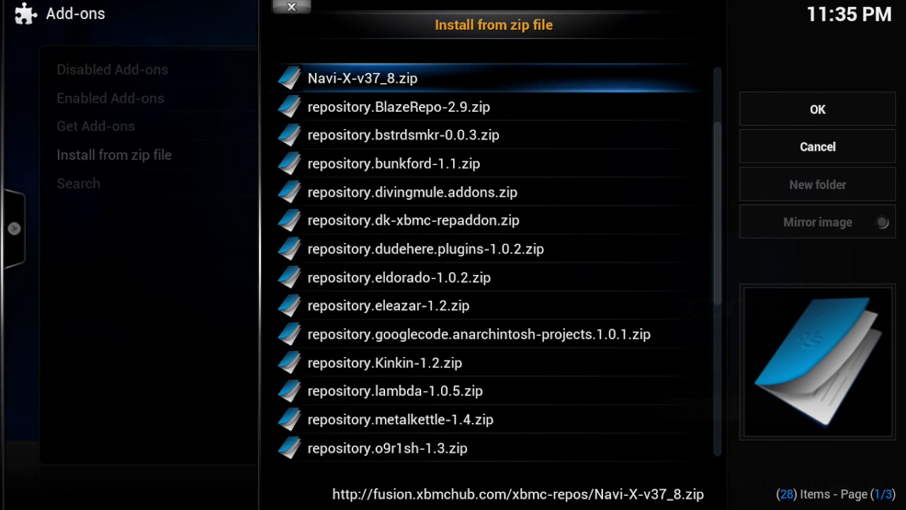
key(Up)
key(Up)
key(Up)
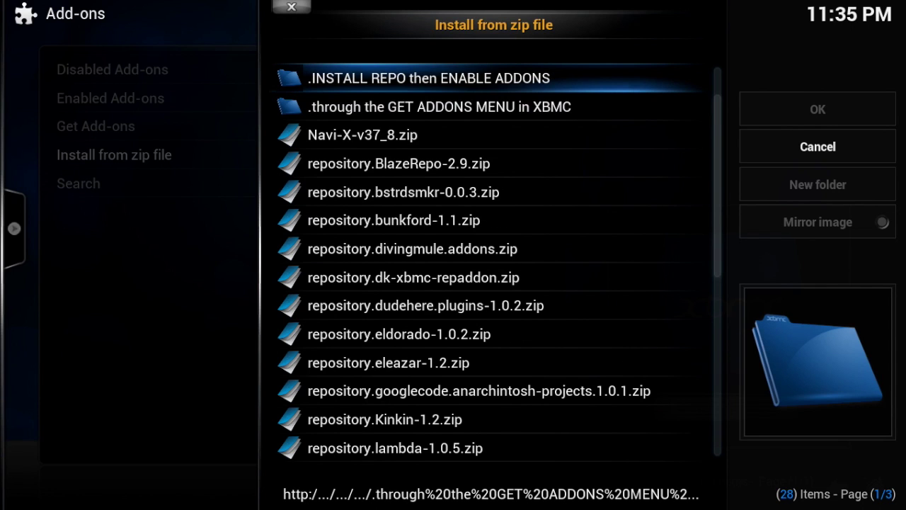
Go back from the xbmc-repos folder, past the start-here folder, to the list of zip file sources.
key(BackSpace)
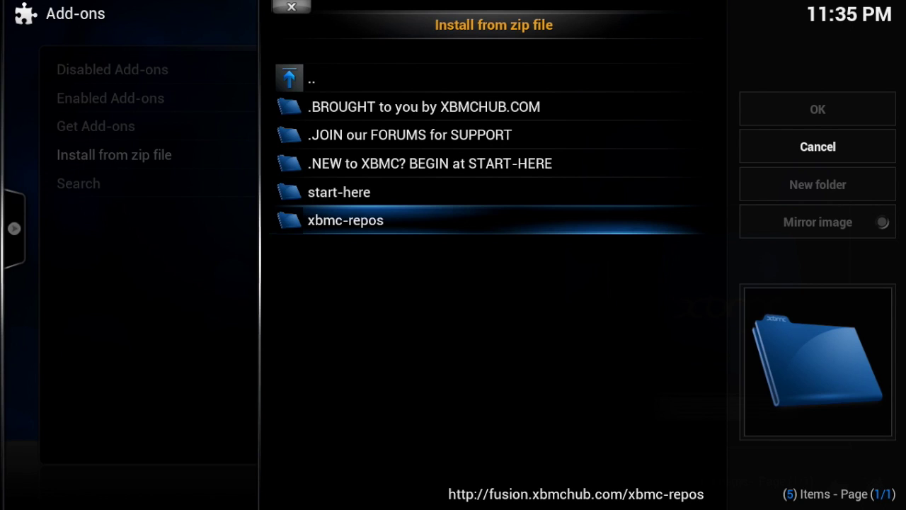
key(Up)
key(Up)
key(Up)
key(Up)
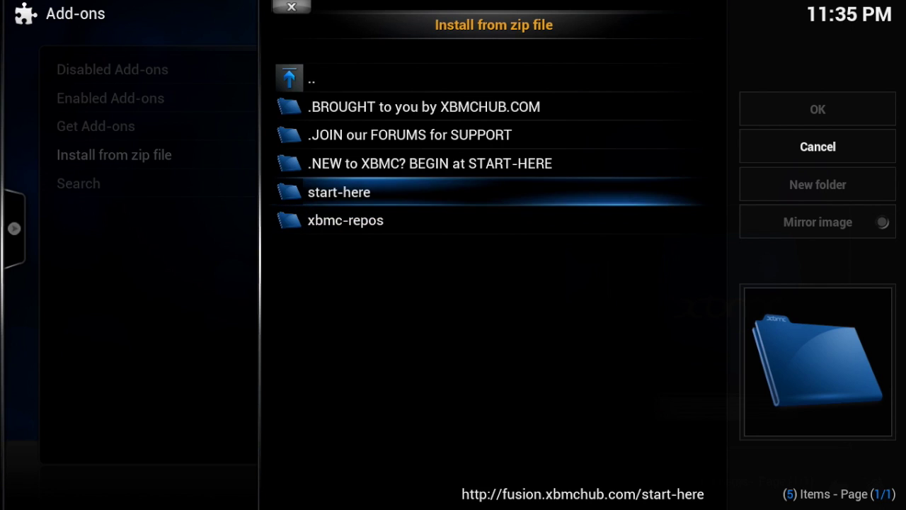
key(BackSpace)
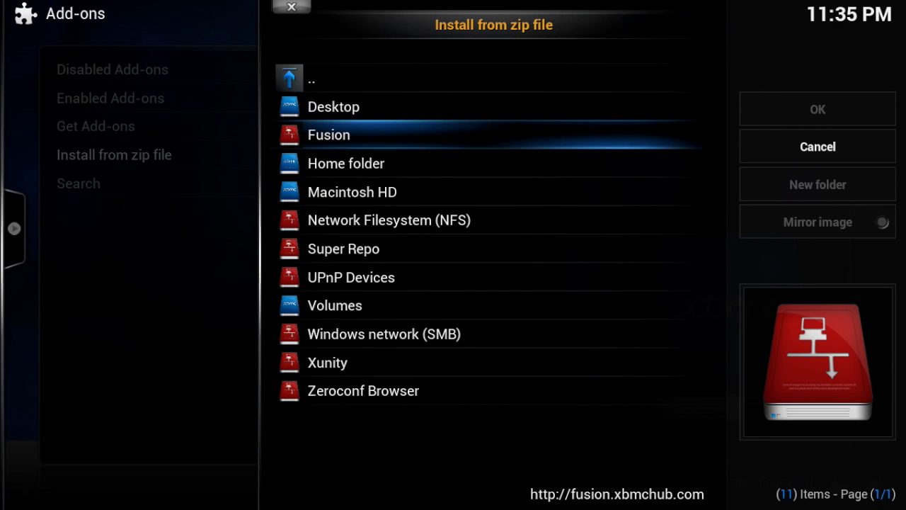
Open the Super Repo source from the list of zip file sources.
key(Down)
key(Down)
key(Down)
key(Down)
key(Down)
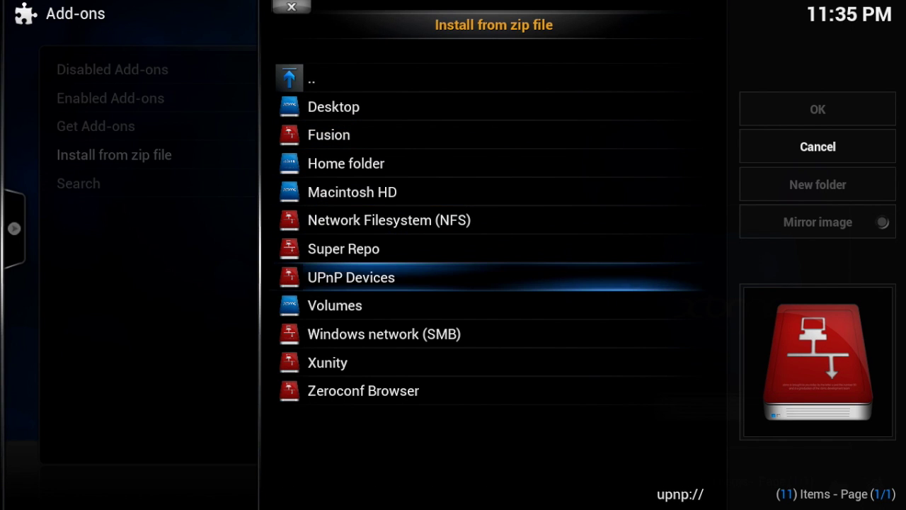
key(Up)
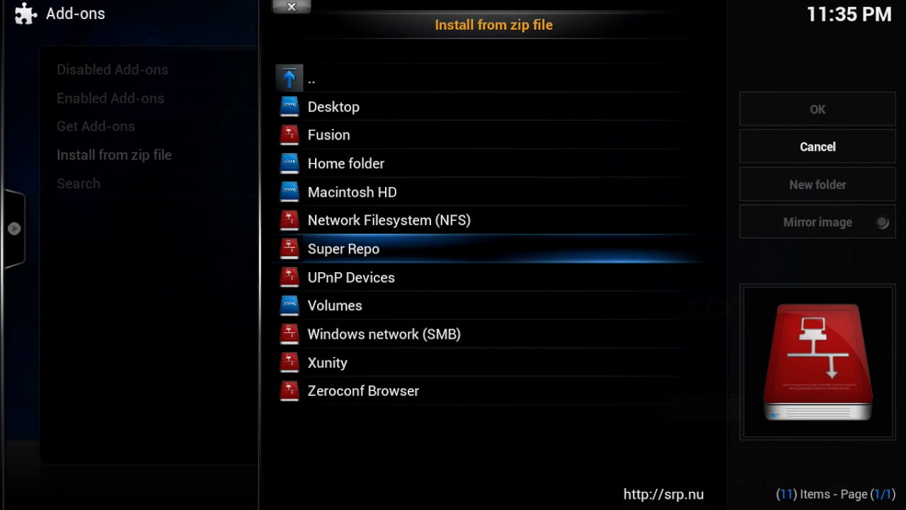
key(Down)
key(Down)
key(Down)
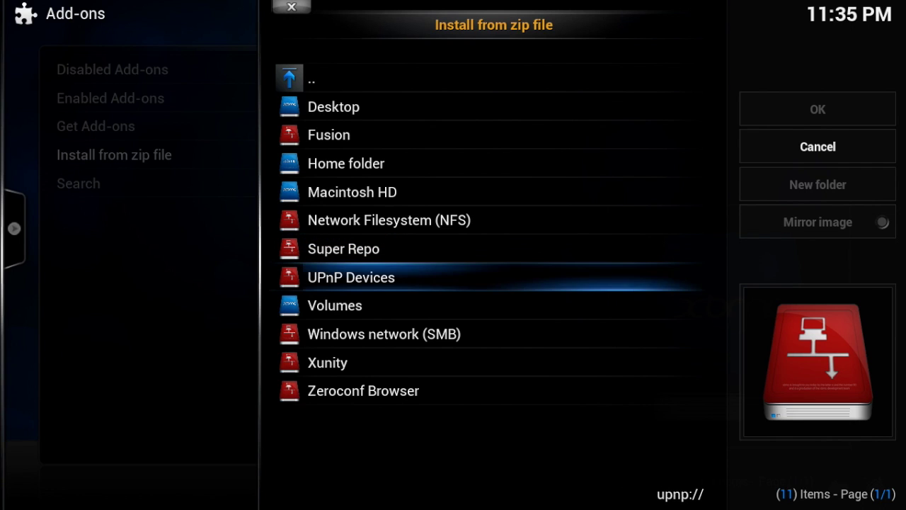
key(Up)
key(Up)
key(Up)
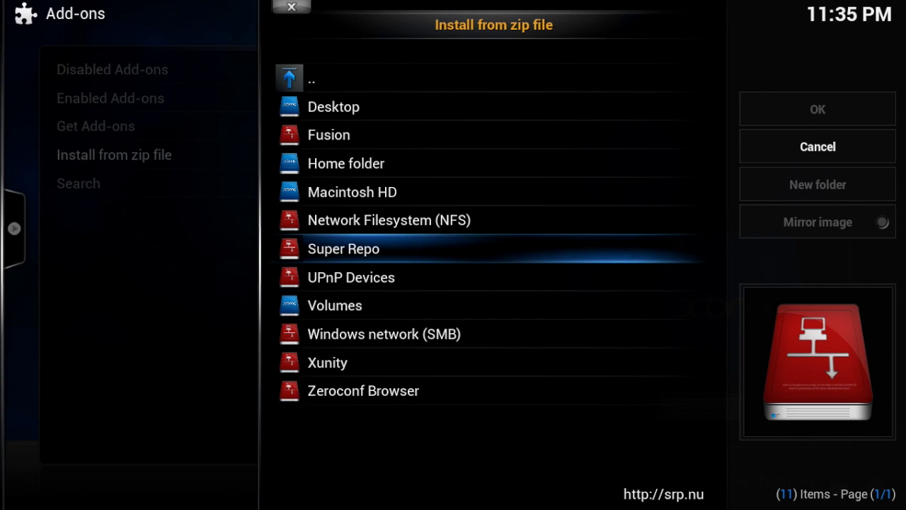
key(Return)
Look through the XBMC version folders offered in the Super Repo source.
key(Down)
key(Down)
key(Down)
key(Down)
key(Down)
key(Down)
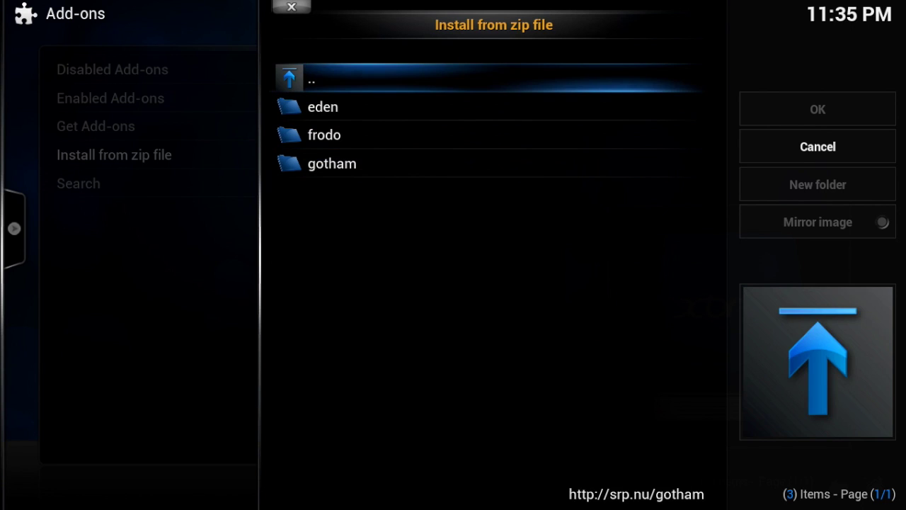
Leave the Super Repo source and close the zip file browser to return to the Add-ons list.
key(BackSpace)
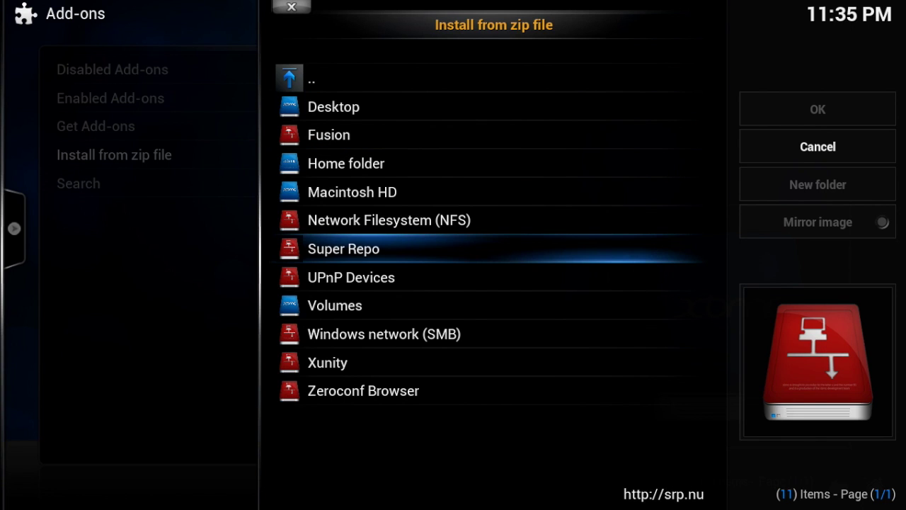
key(BackSpace)
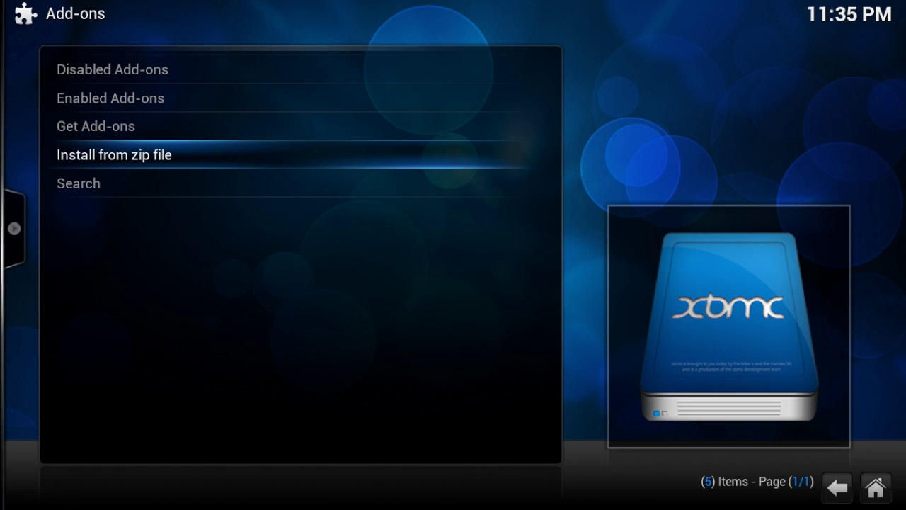
key(Up)
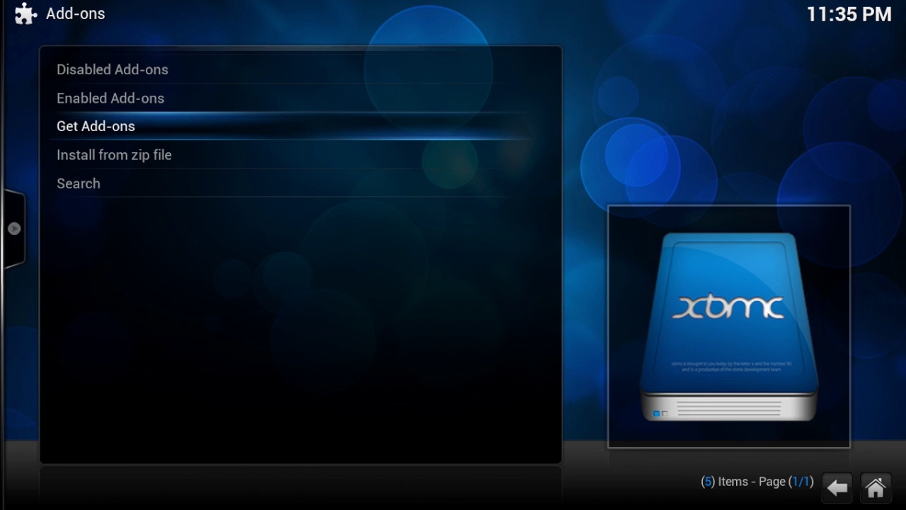
Switch from XBMC to the Finder desktop on Desktop 2.
key(ctrl+Up)
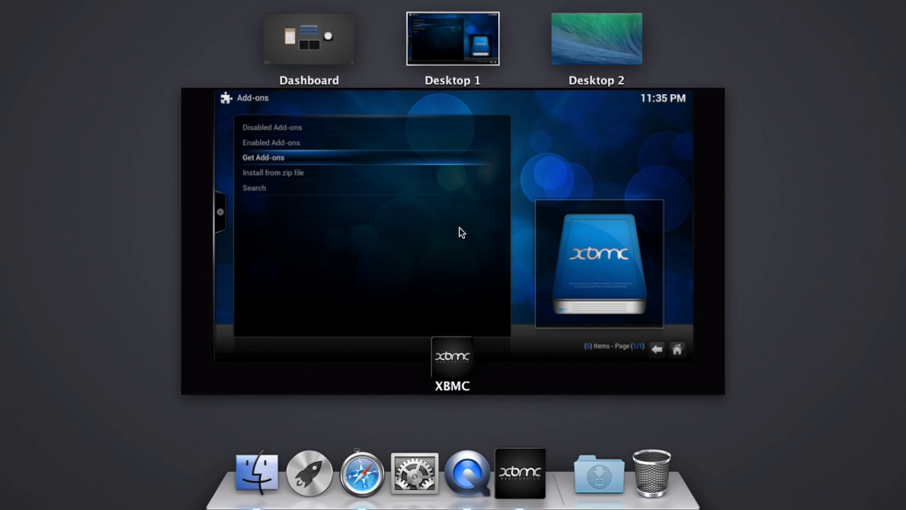
mouse_move(606, 56)
key(ctrl+Right)
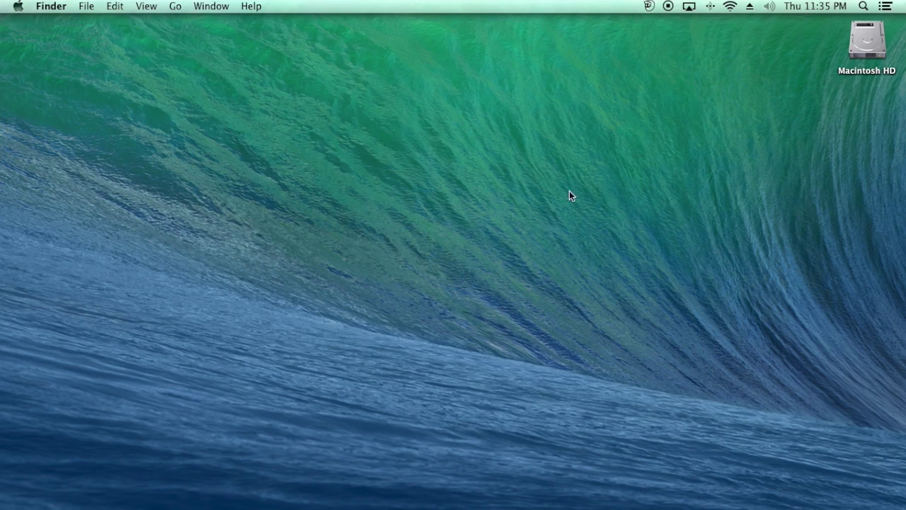